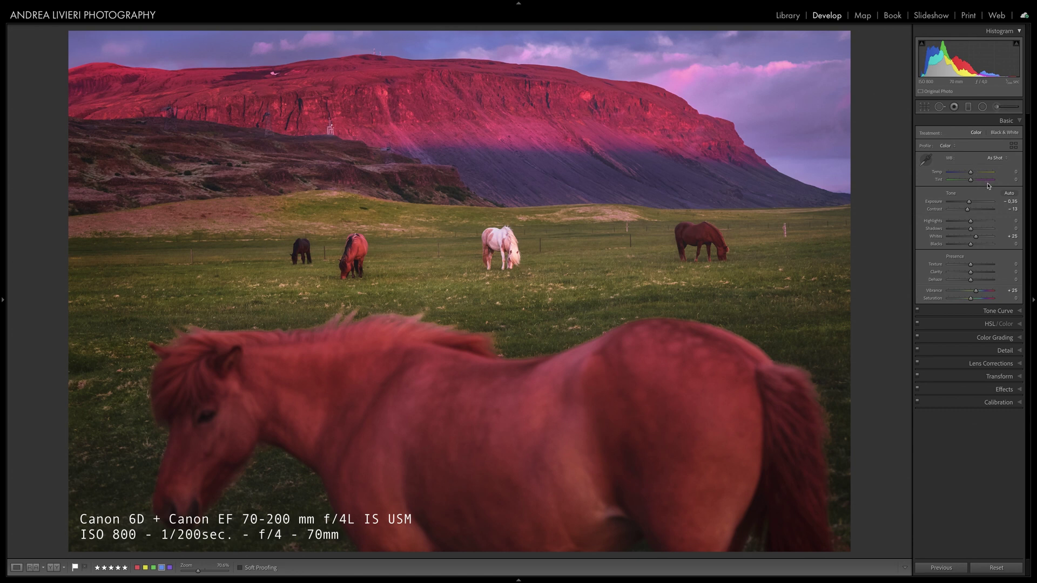
Try the manual Vertical, Horizontal and Rotate transform corrections on the horse photo, resetting each one to its default
{"action": "left_click", "coordinate": [998, 376]}
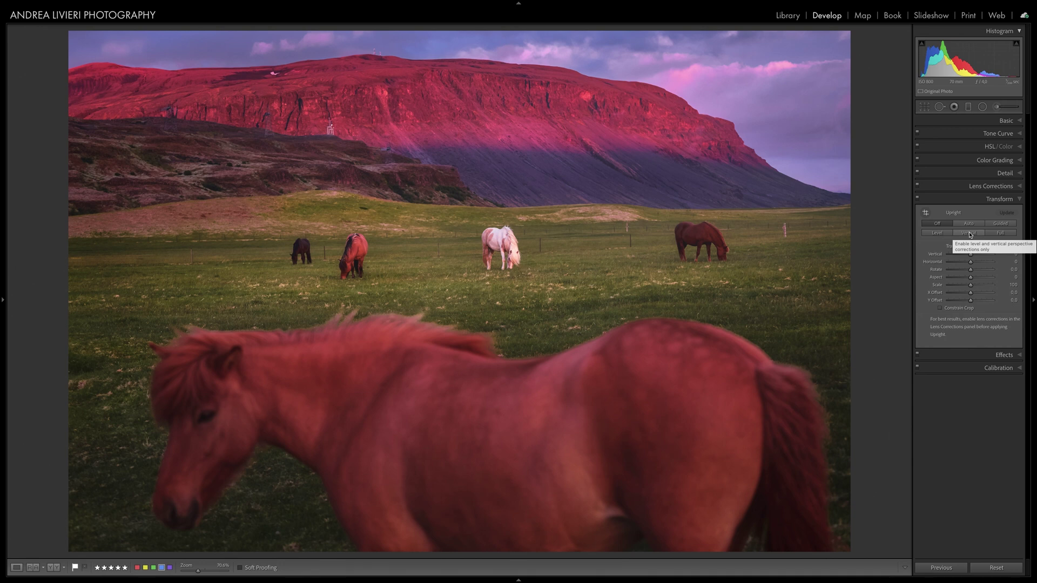
{"action": "left_click", "coordinate": [1001, 234]}
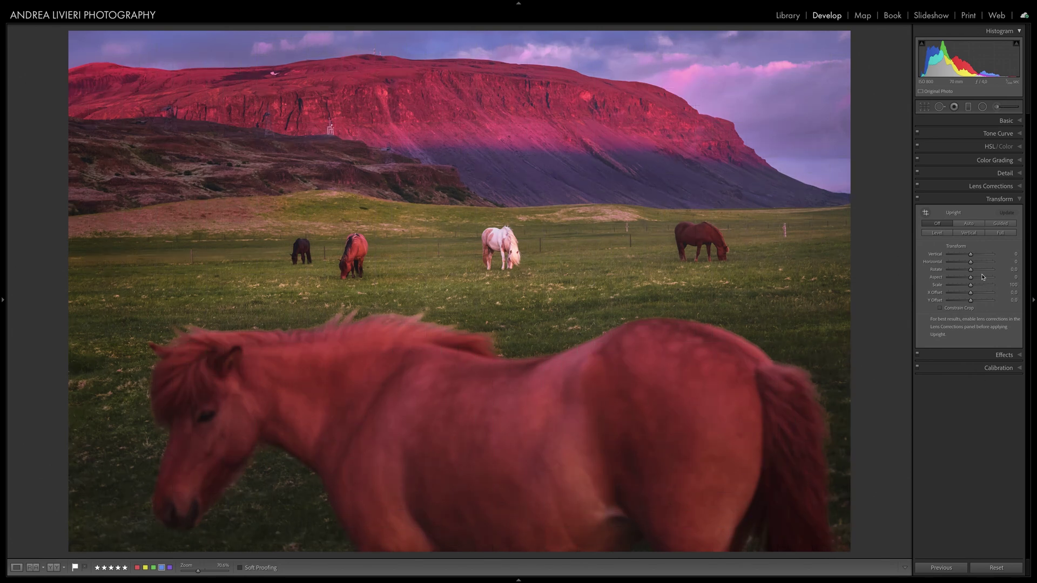
{"action": "mouse_move", "coordinate": [970, 254]}
{"action": "left_mouse_down"}
{"action": "mouse_move", "coordinate": [979, 270]}
{"action": "mouse_move", "coordinate": [961, 270]}
{"action": "left_mouse_up"}
{"action": "double_click", "coordinate": [934, 254]}
{"action": "double_click", "coordinate": [933, 262]}
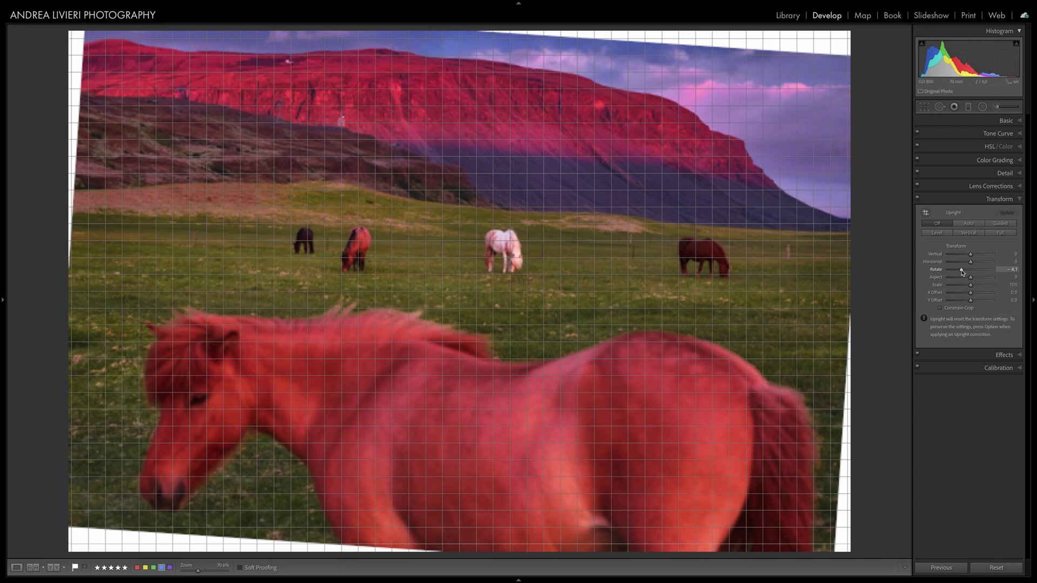
{"action": "double_click", "coordinate": [938, 270]}
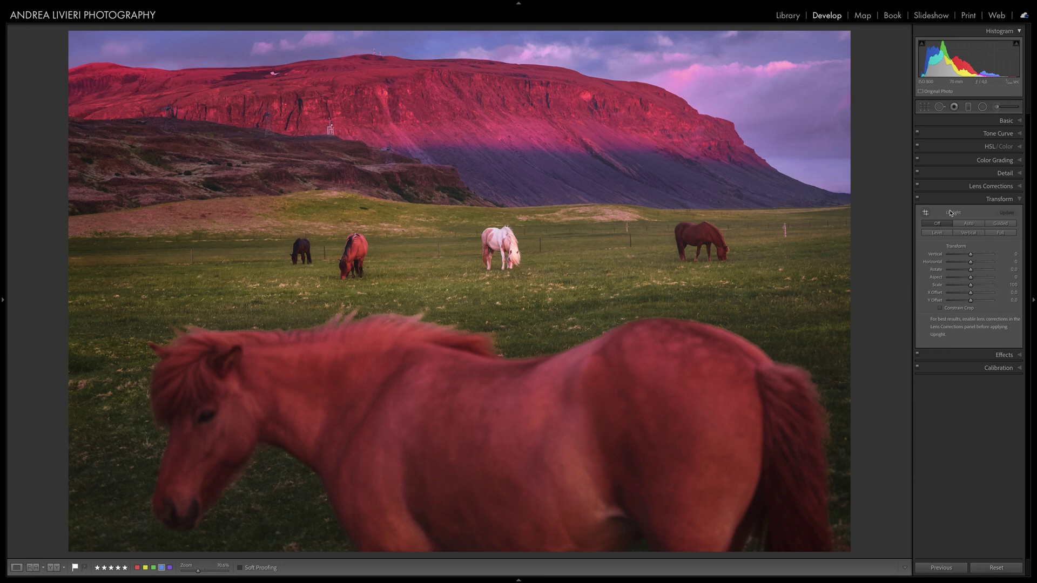
Compare the Auto, Off, Level and Vertical Upright corrections on the photo, and finish with the Full correction applied
{"action": "left_click", "coordinate": [970, 224]}
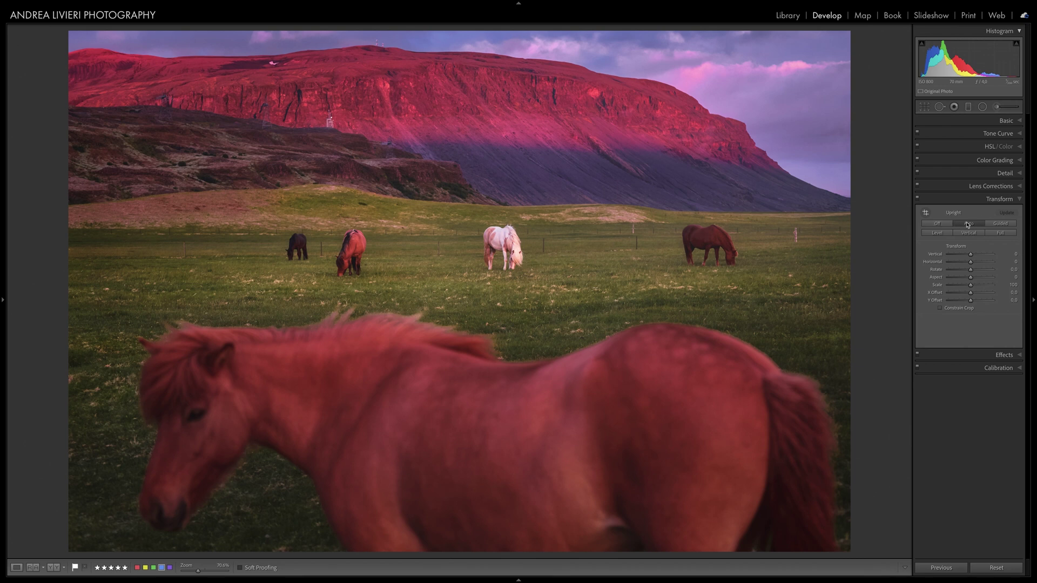
{"action": "left_click", "coordinate": [943, 223]}
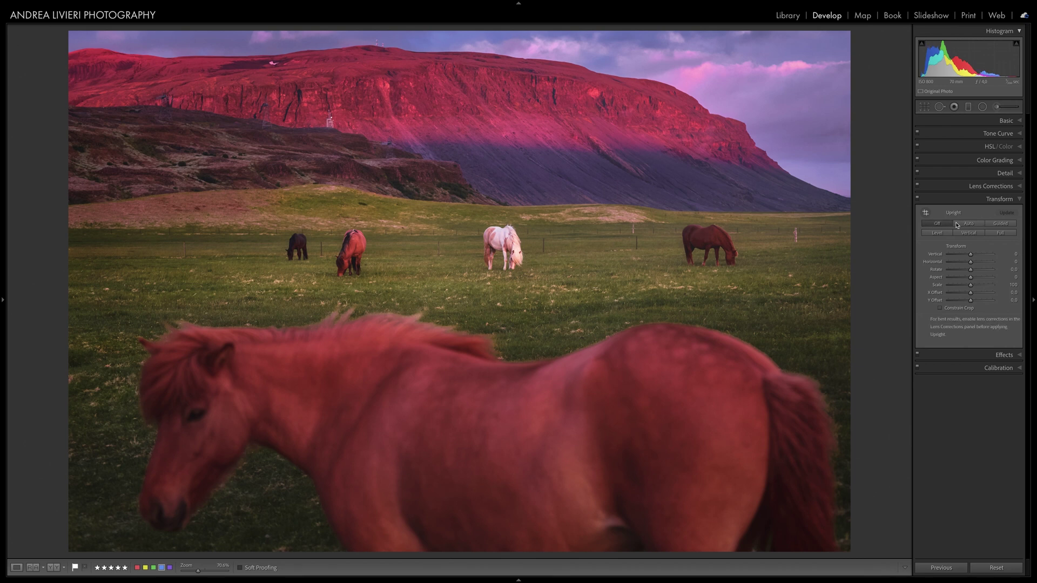
{"action": "left_click", "coordinate": [974, 226]}
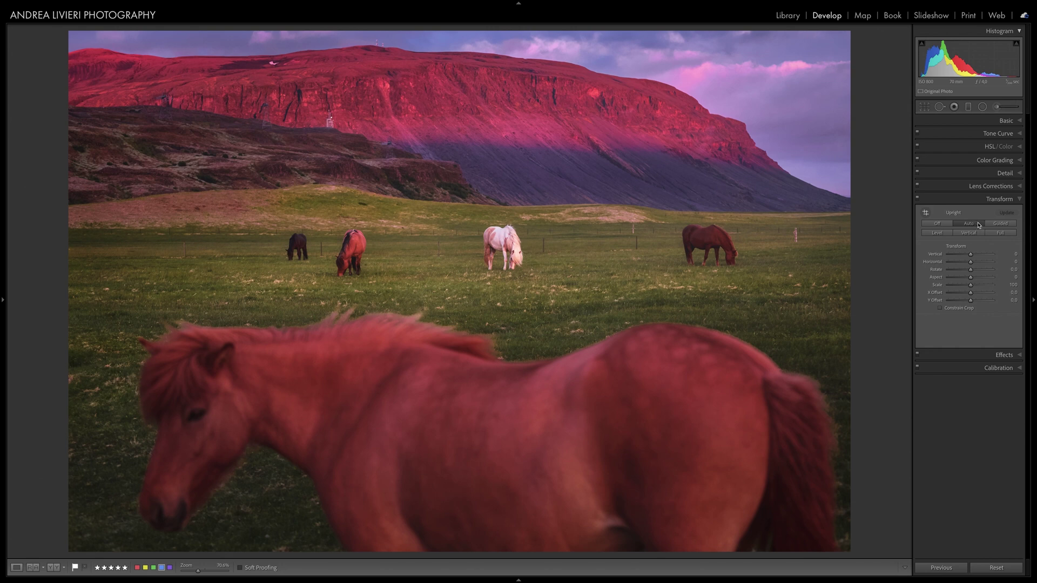
{"action": "left_click", "coordinate": [935, 235]}
{"action": "left_click", "coordinate": [969, 233]}
{"action": "left_click", "coordinate": [1007, 234]}
{"action": "left_click_drag", "start_coordinate": [492, 210], "coordinate": [829, 210]}
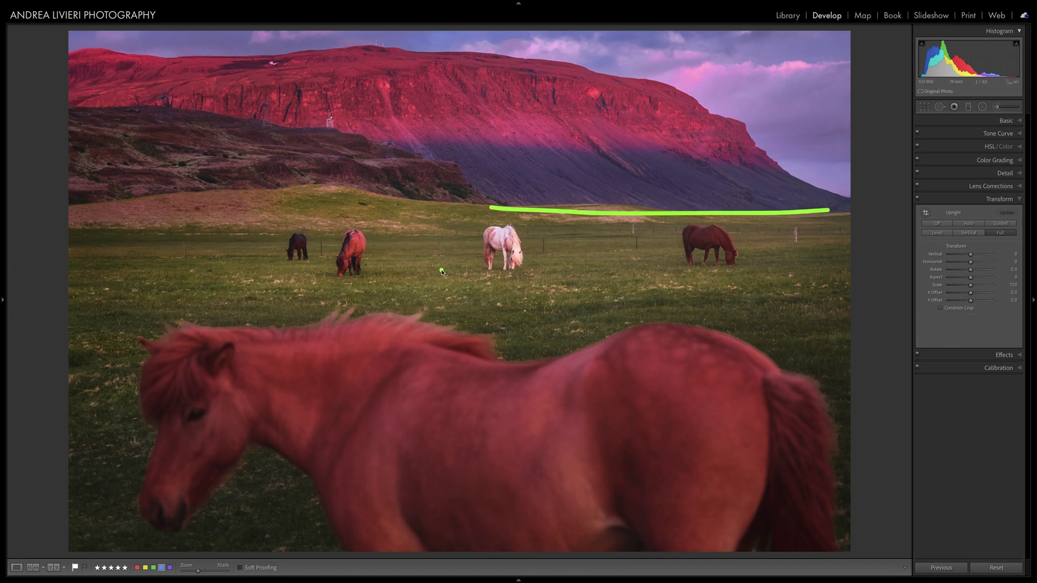
{"action": "left_click_drag", "start_coordinate": [442, 262], "coordinate": [459, 348]}
{"action": "left_click_drag", "start_coordinate": [546, 258], "coordinate": [552, 352]}
{"action": "left_click_drag", "start_coordinate": [637, 259], "coordinate": [642, 354]}
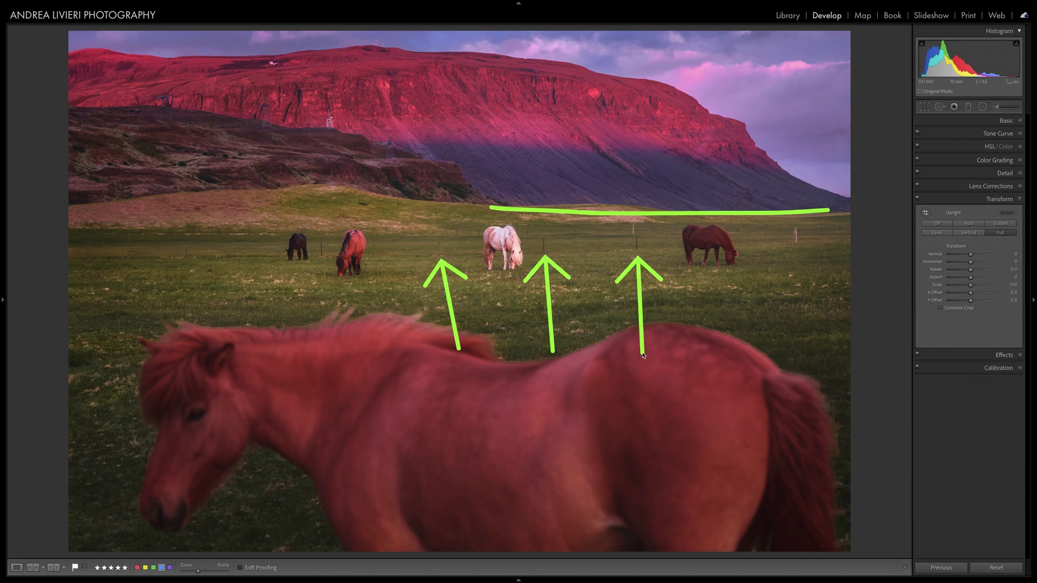
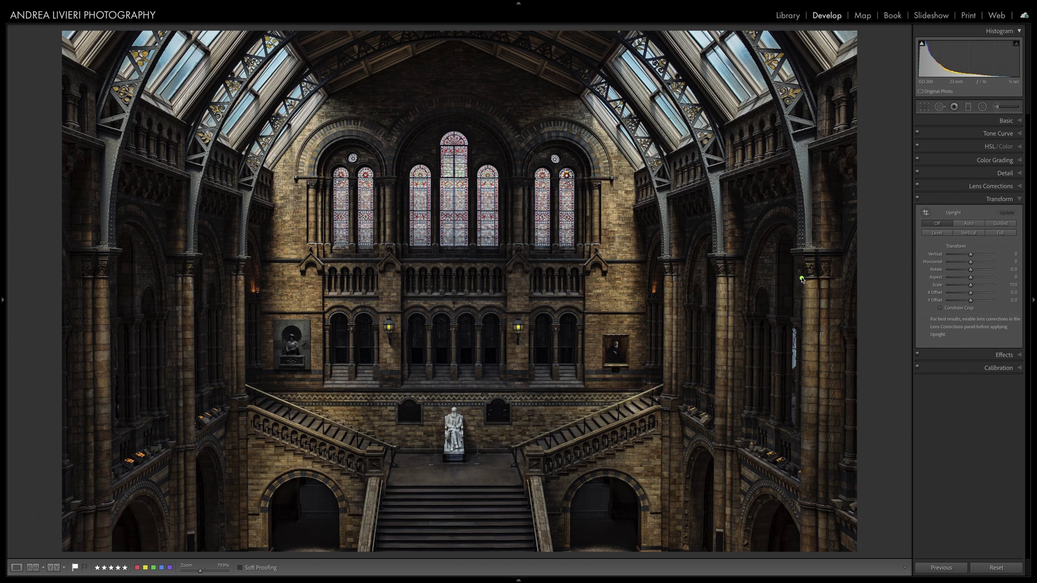
Mark the hall's columns and converging sight lines with green annotation strokes, and clear the markings
{"action": "left_click_drag", "start_coordinate": [800, 277], "coordinate": [800, 488]}
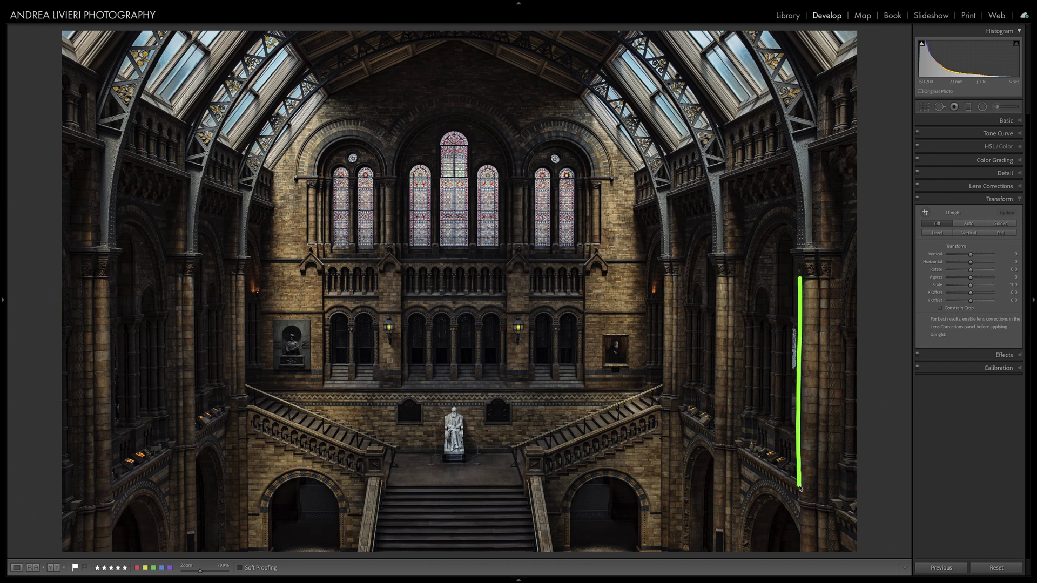
{"action": "left_click_drag", "start_coordinate": [715, 282], "coordinate": [699, 449]}
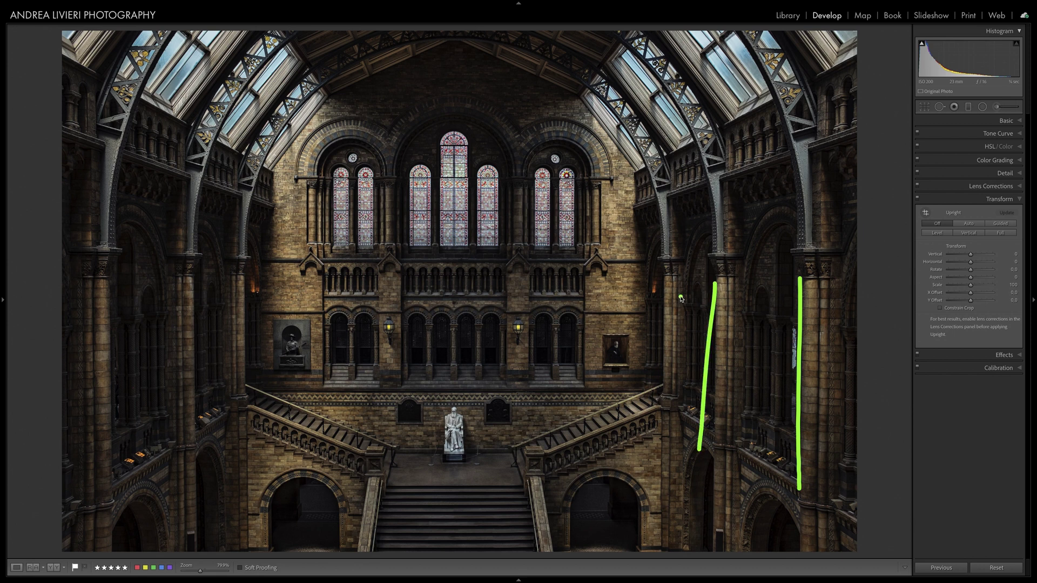
{"action": "left_click_drag", "start_coordinate": [665, 283], "coordinate": [661, 427]}
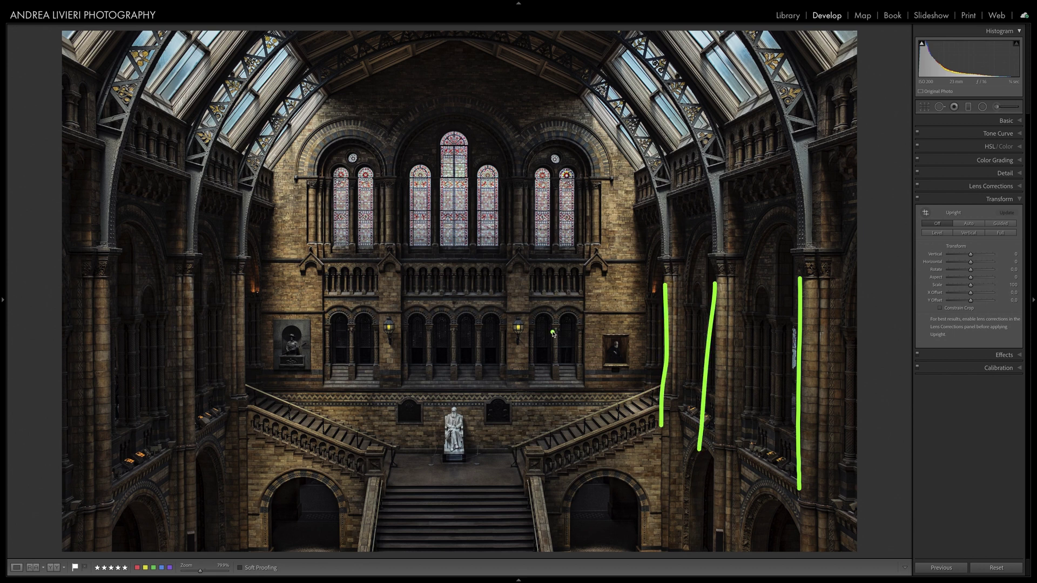
{"action": "left_click_drag", "start_coordinate": [246, 286], "coordinate": [242, 392]}
{"action": "left_click_drag", "start_coordinate": [191, 306], "coordinate": [194, 430]}
{"action": "left_click_drag", "start_coordinate": [113, 301], "coordinate": [110, 448]}
{"action": "left_click_drag", "start_coordinate": [647, 219], "coordinate": [517, 432]}
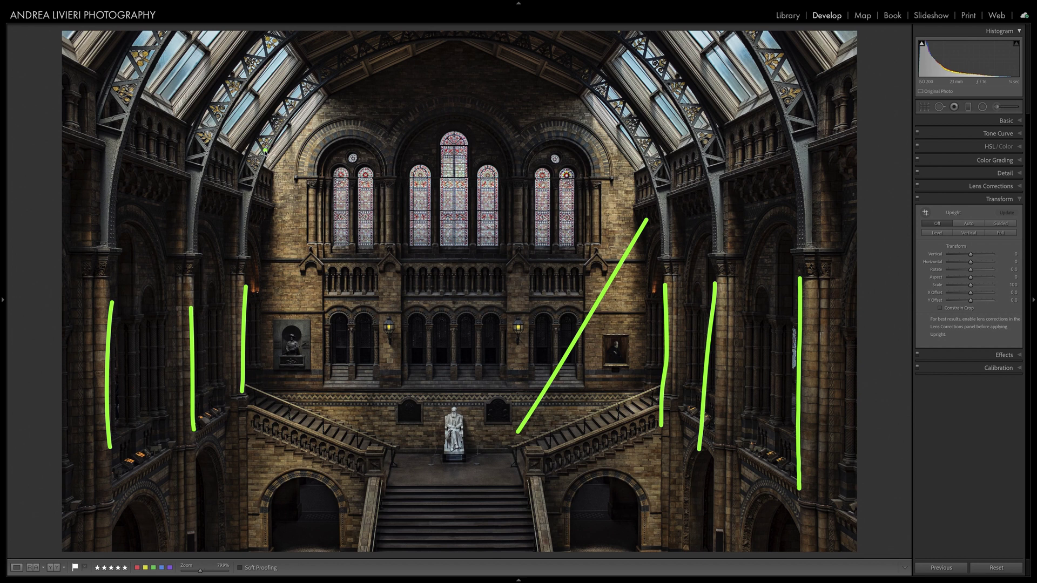
{"action": "left_click_drag", "start_coordinate": [265, 151], "coordinate": [367, 508]}
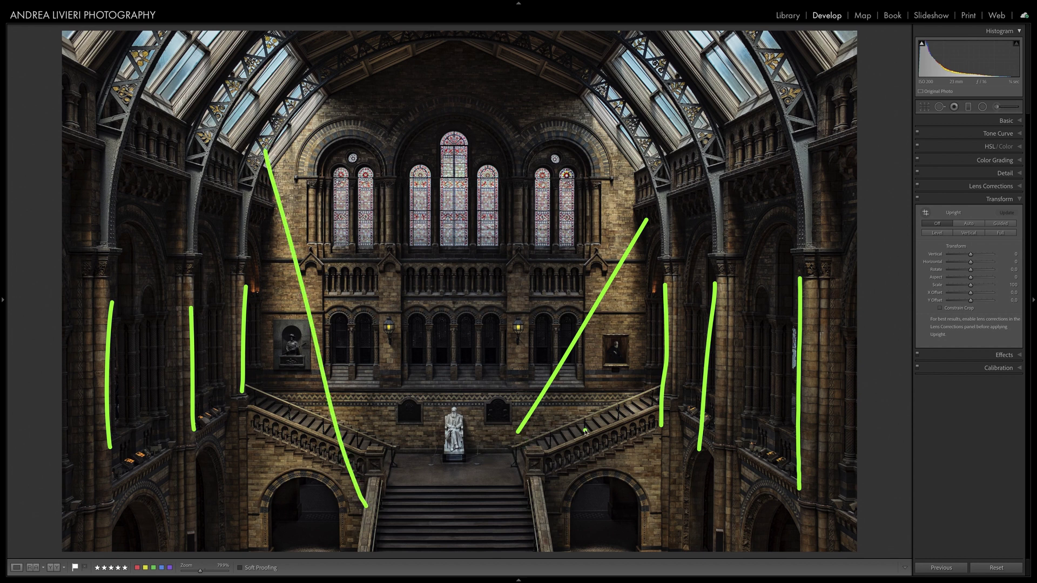
{"action": "key", "text": "Escape"}
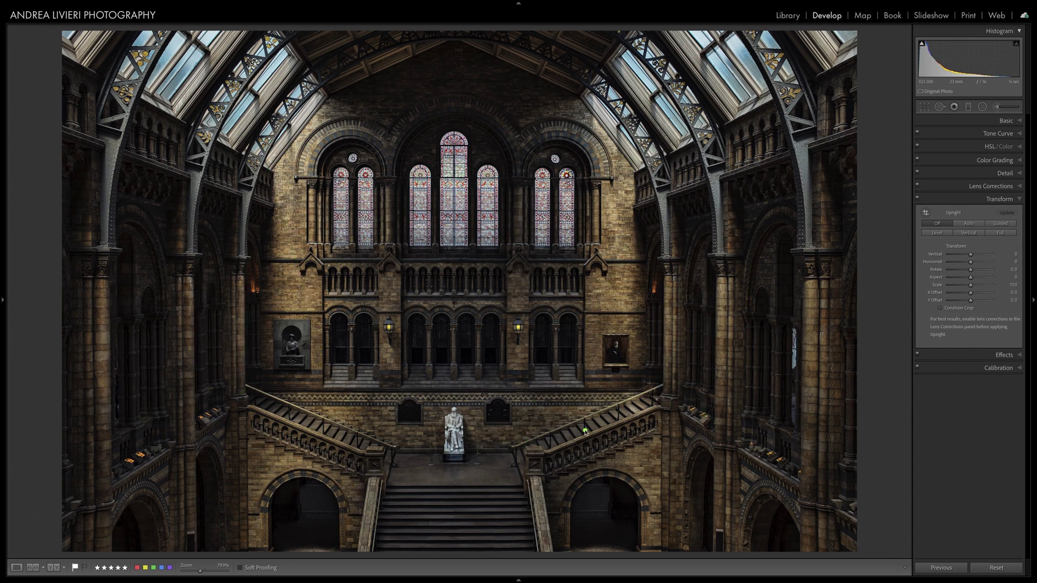
Compare the Auto Upright correction with Off on the hall photo, and inspect the columns up close with Auto applied
{"action": "left_click", "coordinate": [968, 224]}
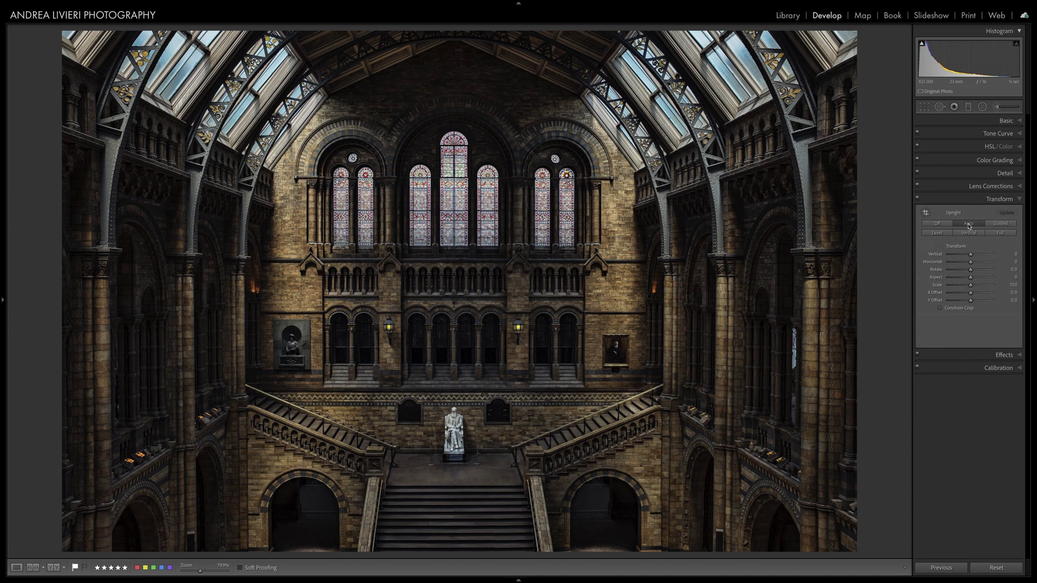
{"action": "left_click", "coordinate": [937, 223]}
{"action": "left_click", "coordinate": [970, 224]}
{"action": "left_click", "coordinate": [937, 224]}
{"action": "left_click", "coordinate": [964, 225]}
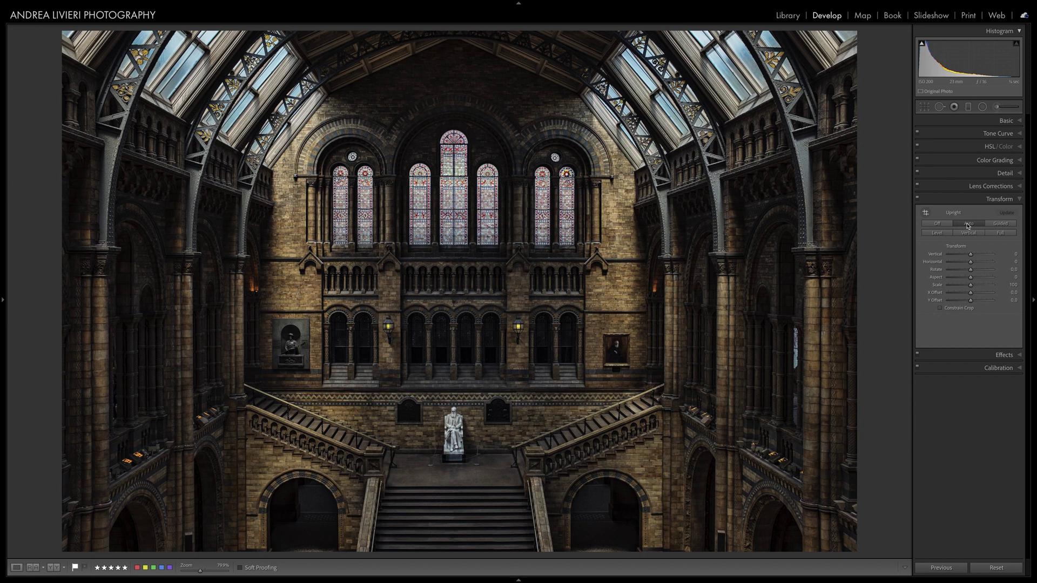
{"action": "left_click", "coordinate": [846, 392]}
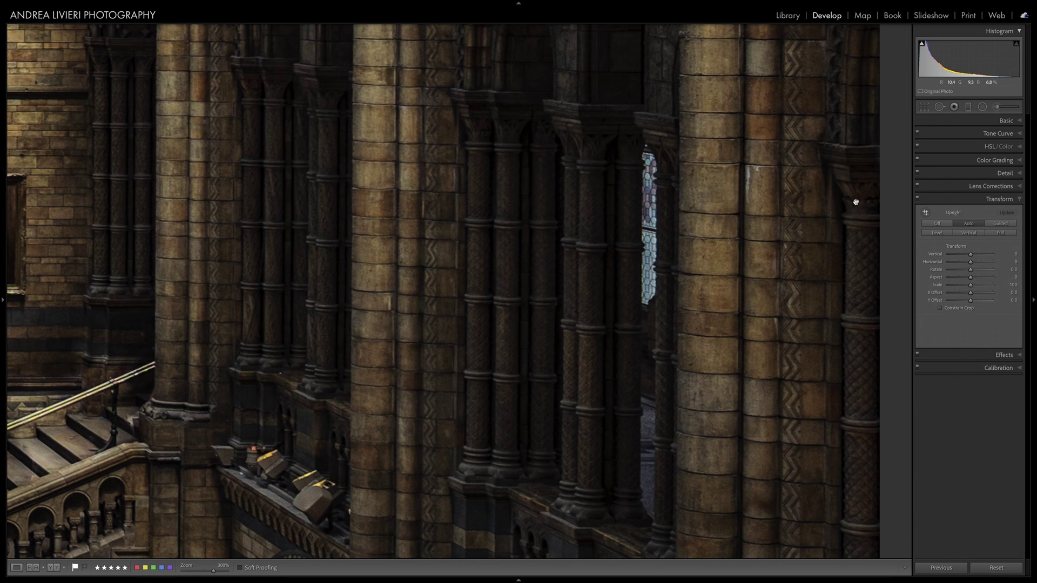
{"action": "left_click", "coordinate": [736, 273]}
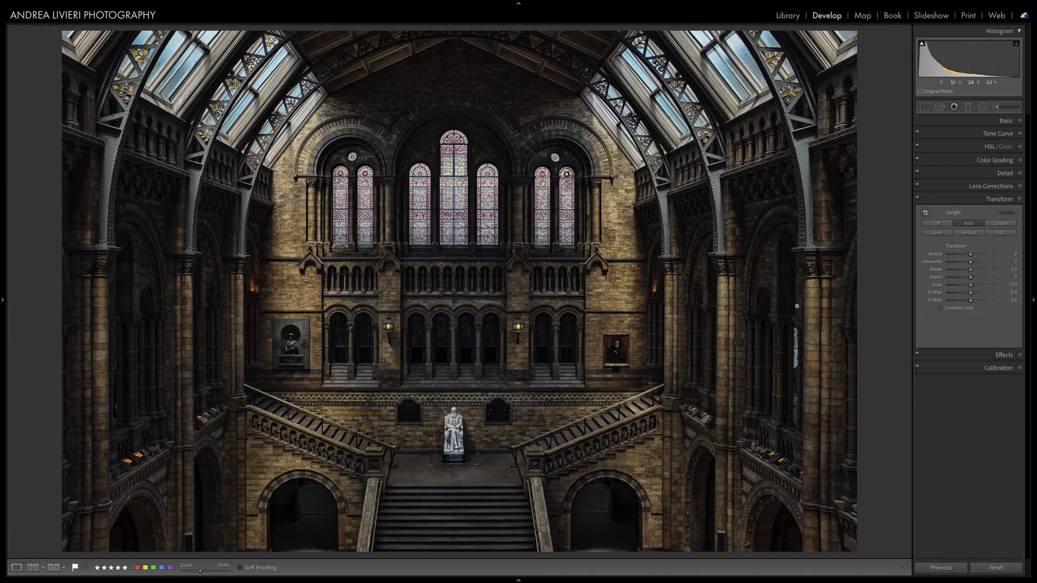
Compare the Level, Vertical and Full Upright corrections on the hall photo, and finish with Vertical applied
{"action": "left_click", "coordinate": [933, 233]}
{"action": "left_click", "coordinate": [938, 233]}
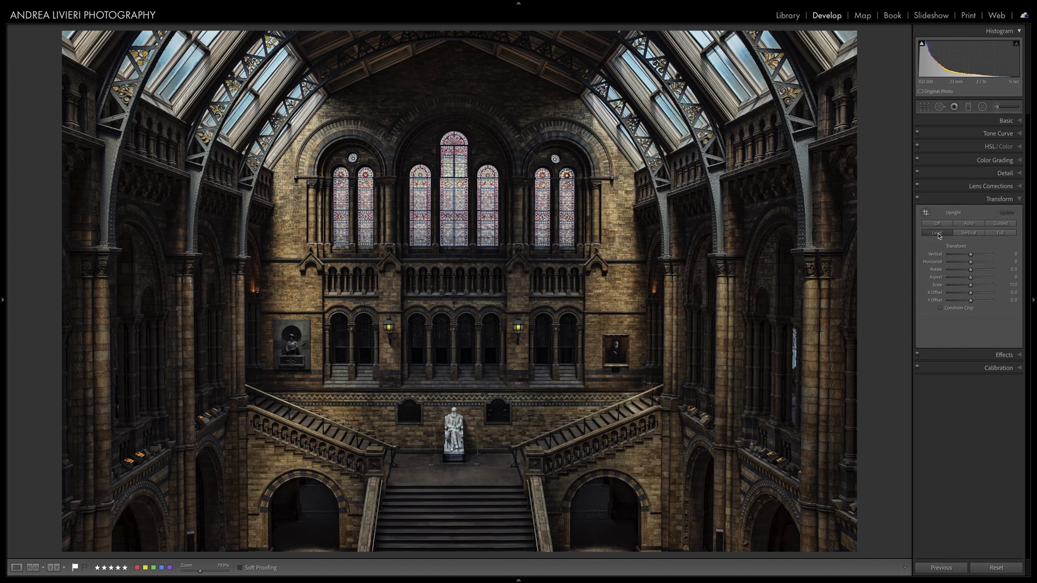
{"action": "left_click", "coordinate": [970, 234]}
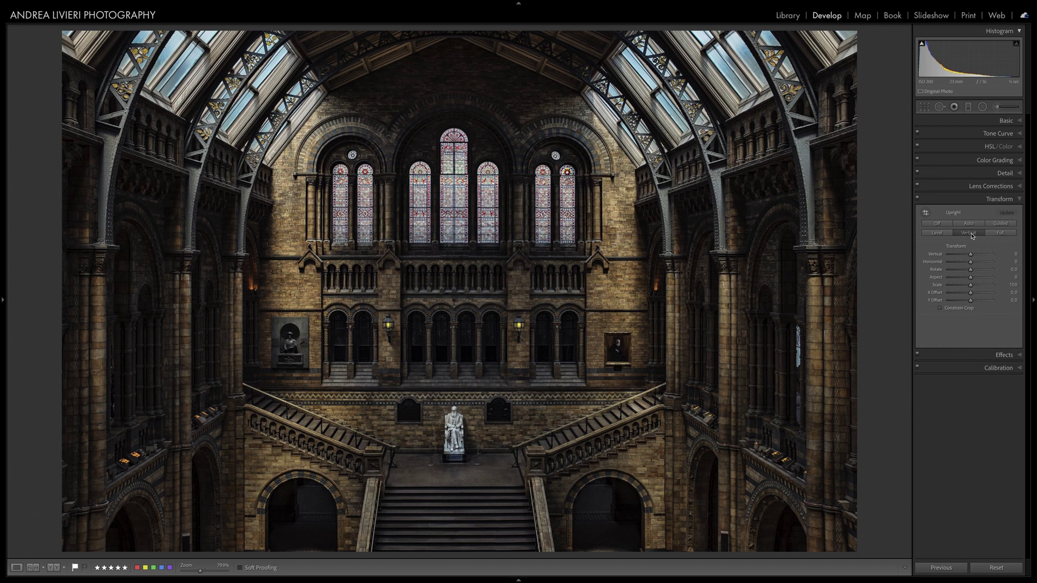
{"action": "left_click", "coordinate": [1000, 232]}
{"action": "left_click", "coordinate": [969, 233]}
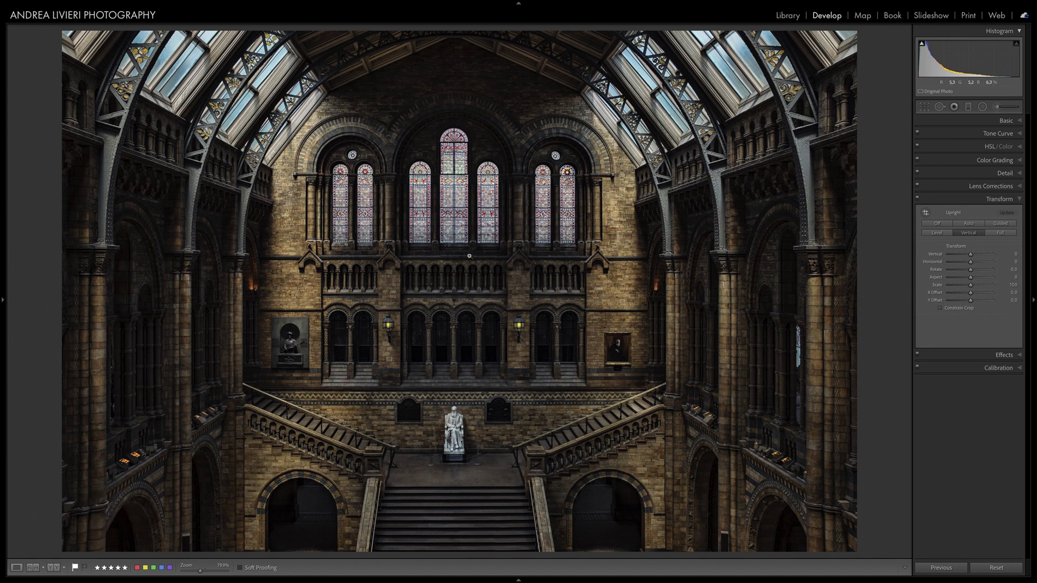
Find the Grid loupe overlay option and show the grid over the hall photo
{"action": "mouse_move", "coordinate": [181, 3]}
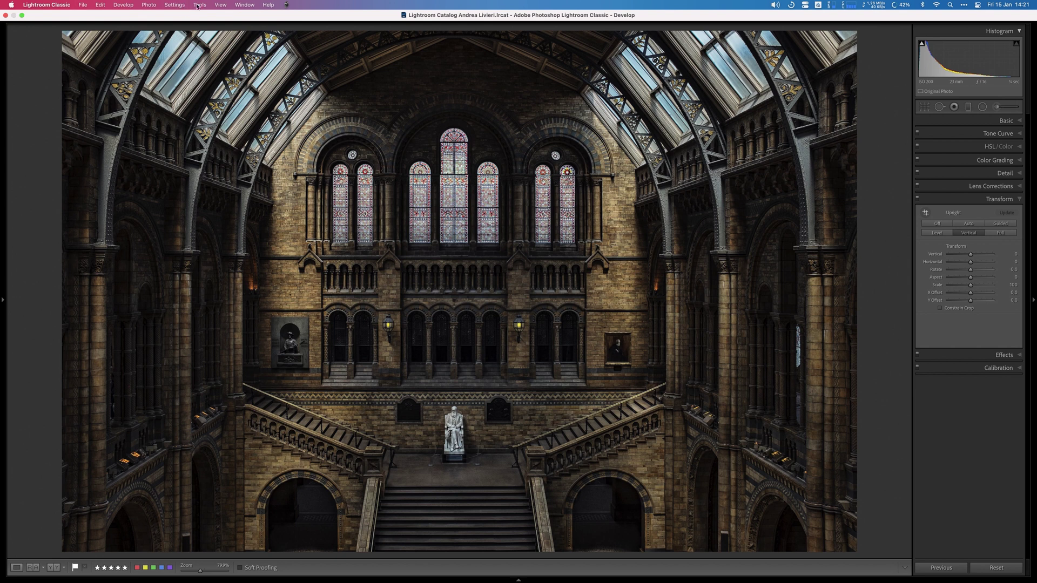
{"action": "left_click", "coordinate": [221, 5]}
{"action": "mouse_move", "coordinate": [263, 162]}
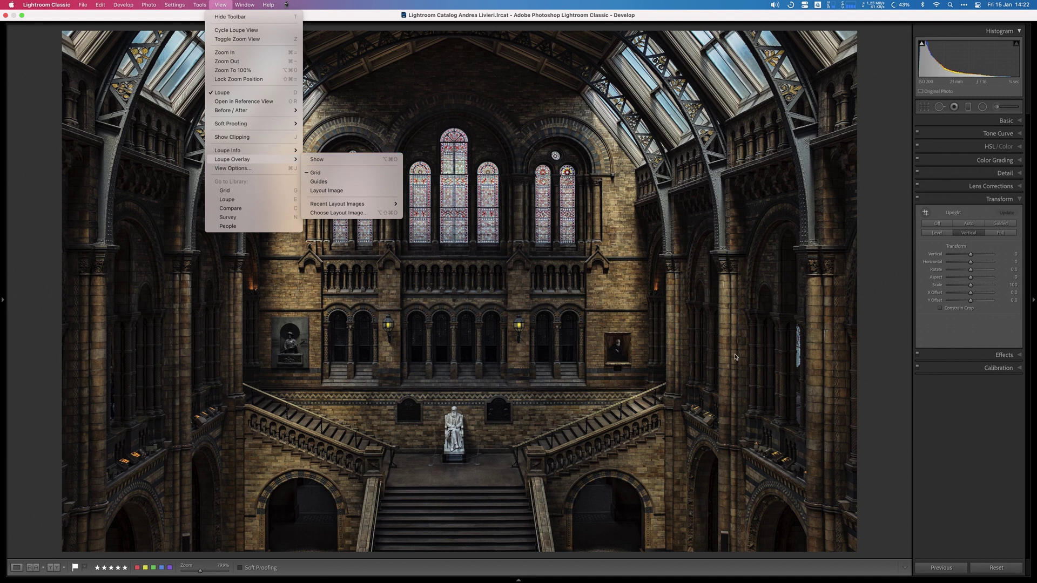
{"action": "left_click", "coordinate": [659, 329]}
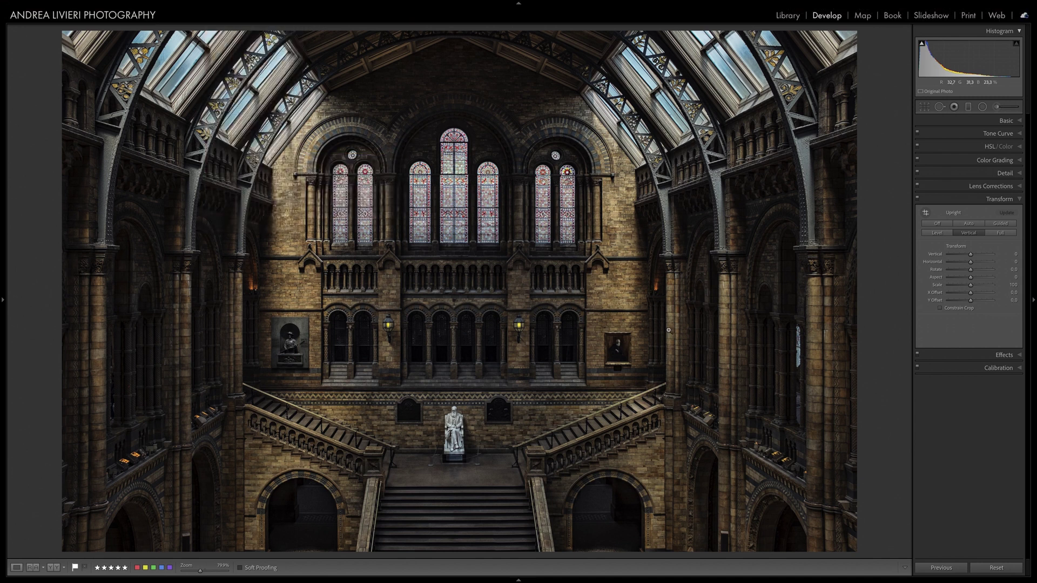
{"action": "key", "text": "super+alt+o"}
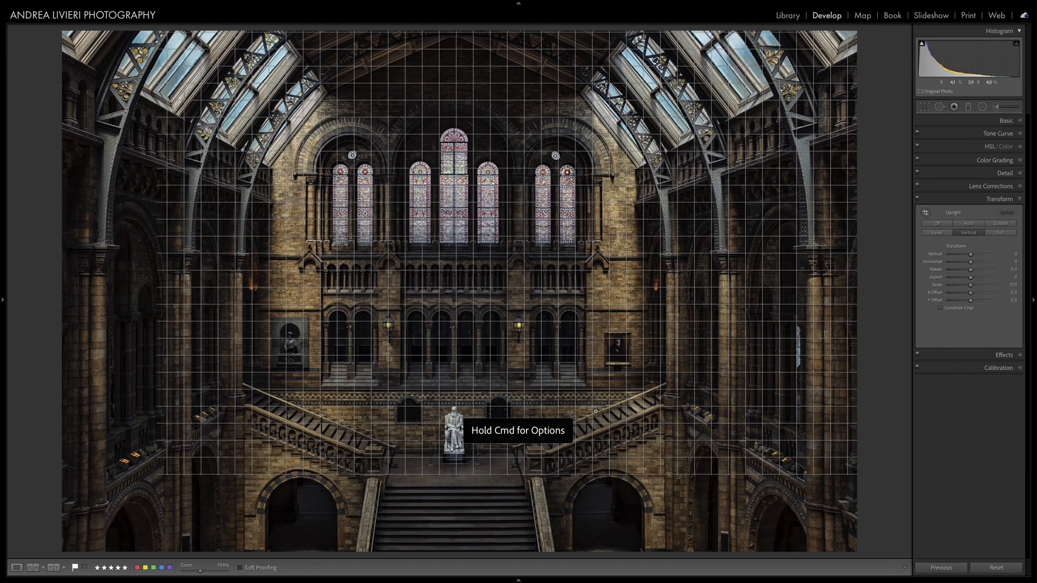
Examine up close how the hall's columns, arches and brick courses align with the grid across the photo
{"action": "left_click", "coordinate": [596, 412]}
{"action": "left_click", "coordinate": [609, 324]}
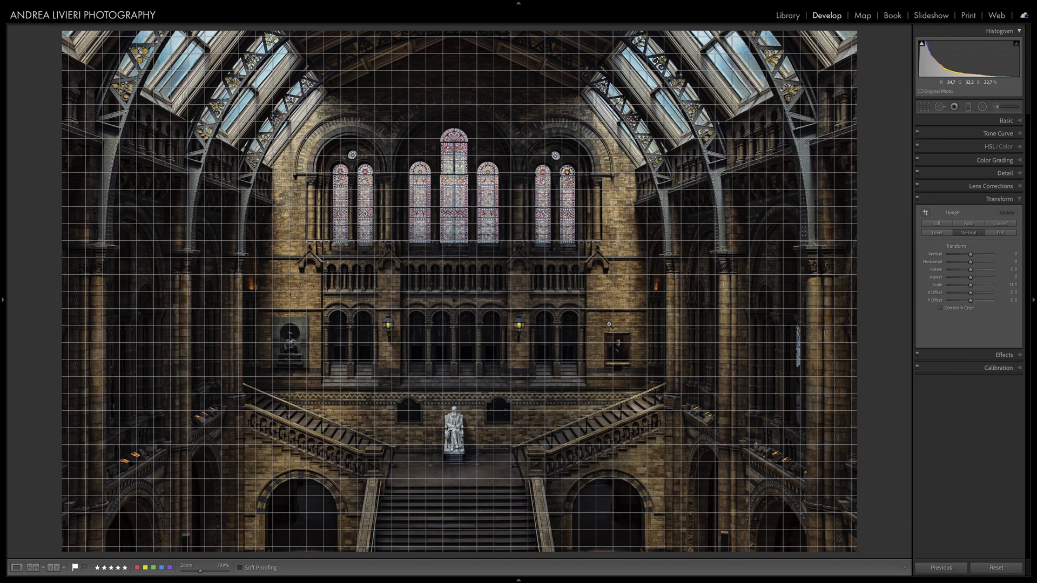
{"action": "left_click", "coordinate": [767, 365]}
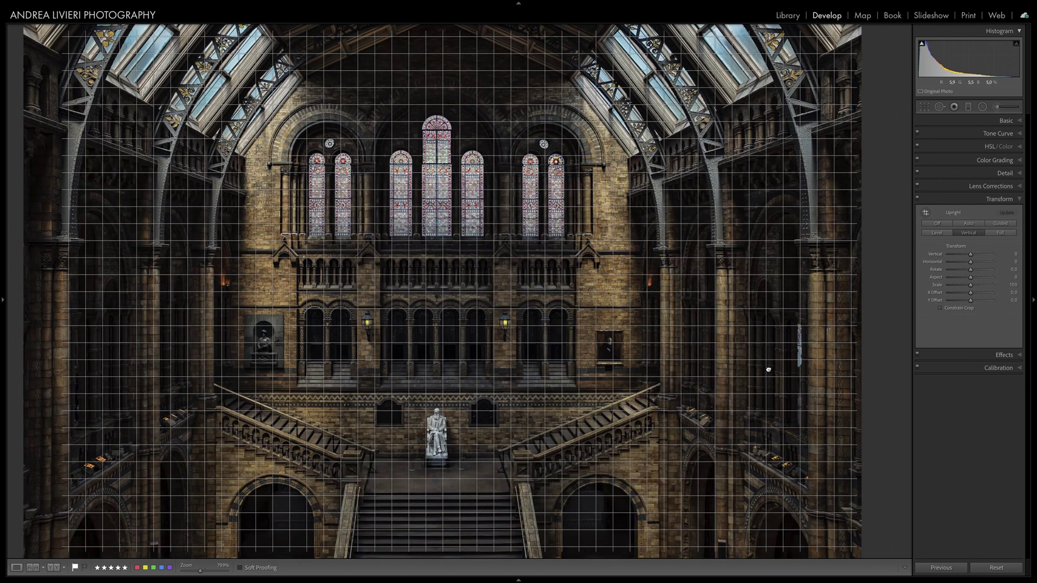
{"action": "left_click_drag", "start_coordinate": [455, 324], "coordinate": [655, 333]}
{"action": "left_click_drag", "start_coordinate": [389, 319], "coordinate": [636, 316]}
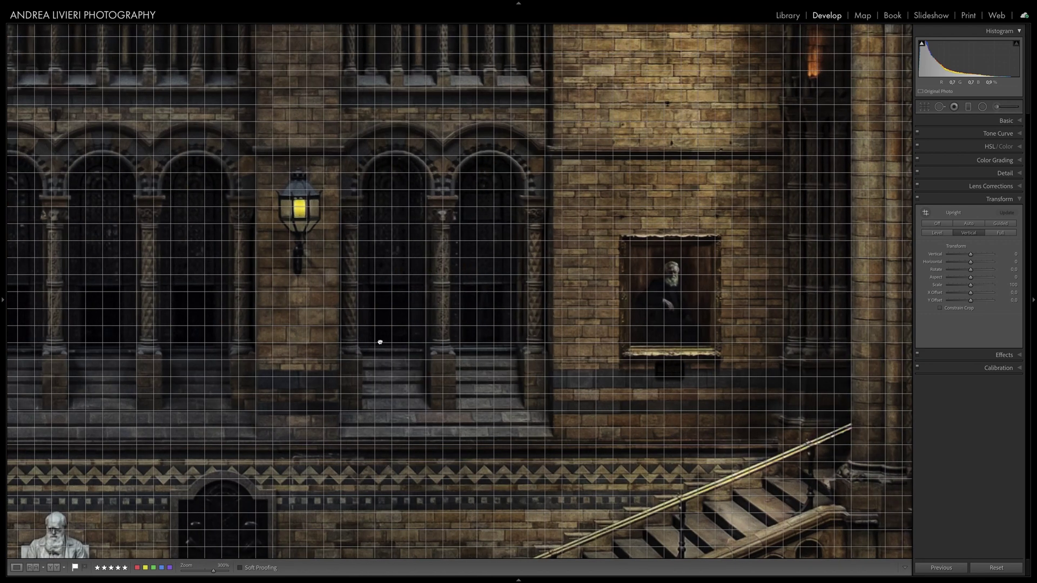
{"action": "left_click_drag", "start_coordinate": [380, 342], "coordinate": [671, 338]}
{"action": "left_click_drag", "start_coordinate": [225, 326], "coordinate": [517, 332]}
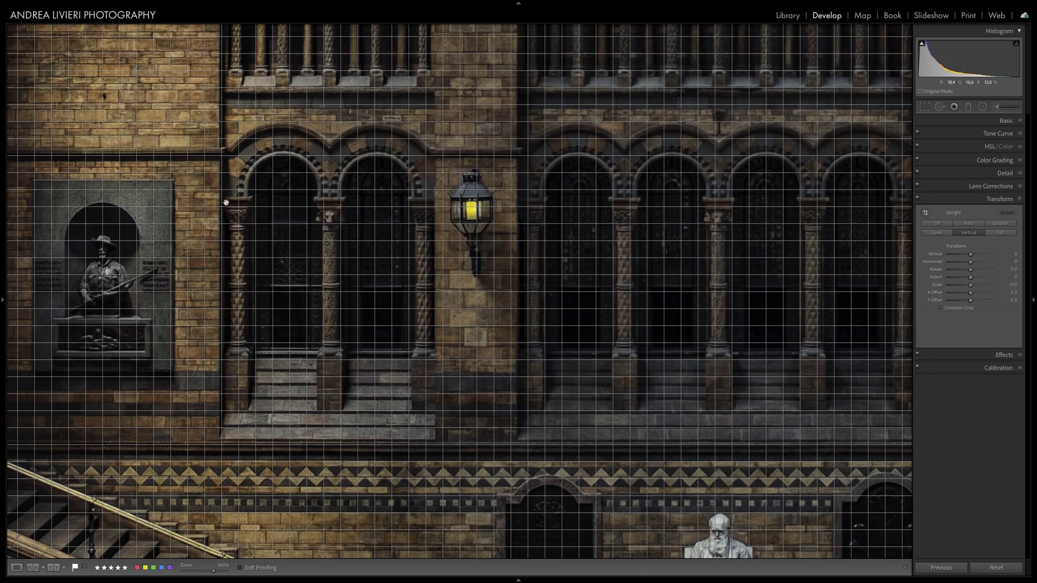
{"action": "left_click_drag", "start_coordinate": [137, 354], "coordinate": [545, 331]}
{"action": "left_click_drag", "start_coordinate": [246, 326], "coordinate": [454, 321]}
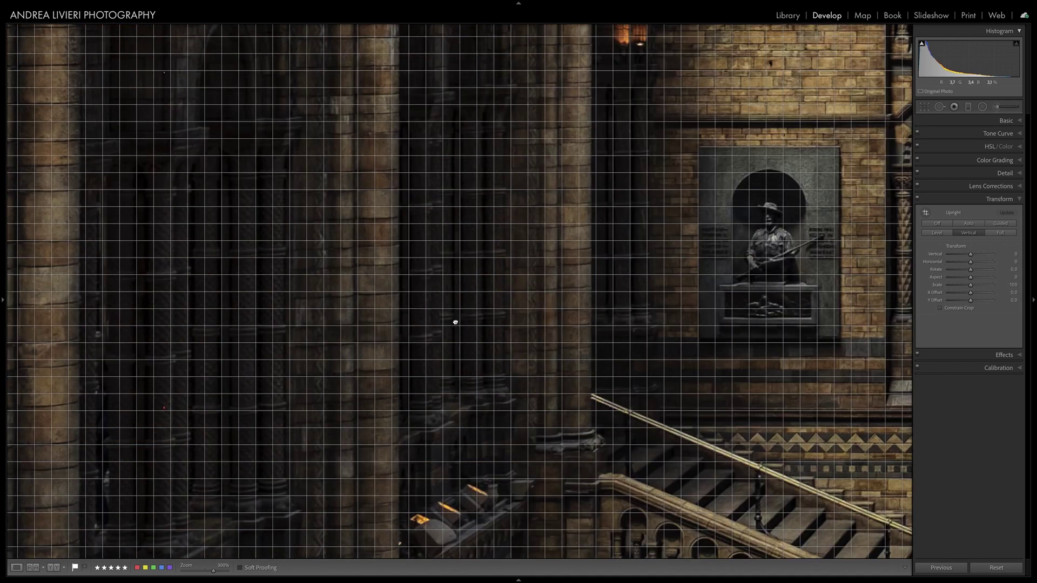
{"action": "left_click_drag", "start_coordinate": [261, 296], "coordinate": [451, 301]}
{"action": "left_click_drag", "start_coordinate": [659, 235], "coordinate": [468, 263]}
{"action": "left_click_drag", "start_coordinate": [755, 298], "coordinate": [581, 313]}
{"action": "left_click_drag", "start_coordinate": [746, 341], "coordinate": [543, 298]}
{"action": "scroll", "coordinate": [544, 297], "scroll_direction": "right", "scroll_amount": 5}
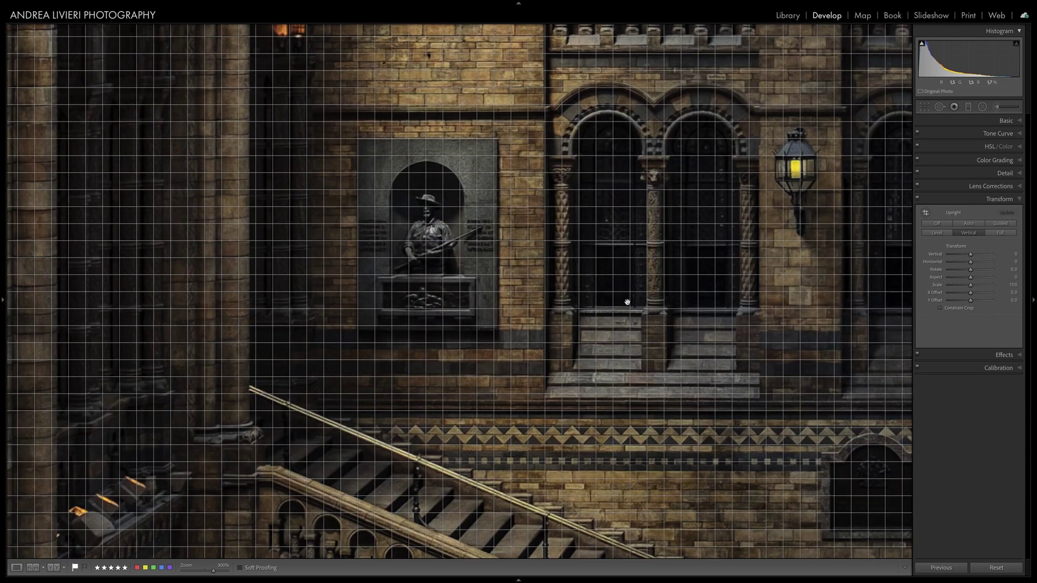
{"action": "left_click", "coordinate": [590, 204]}
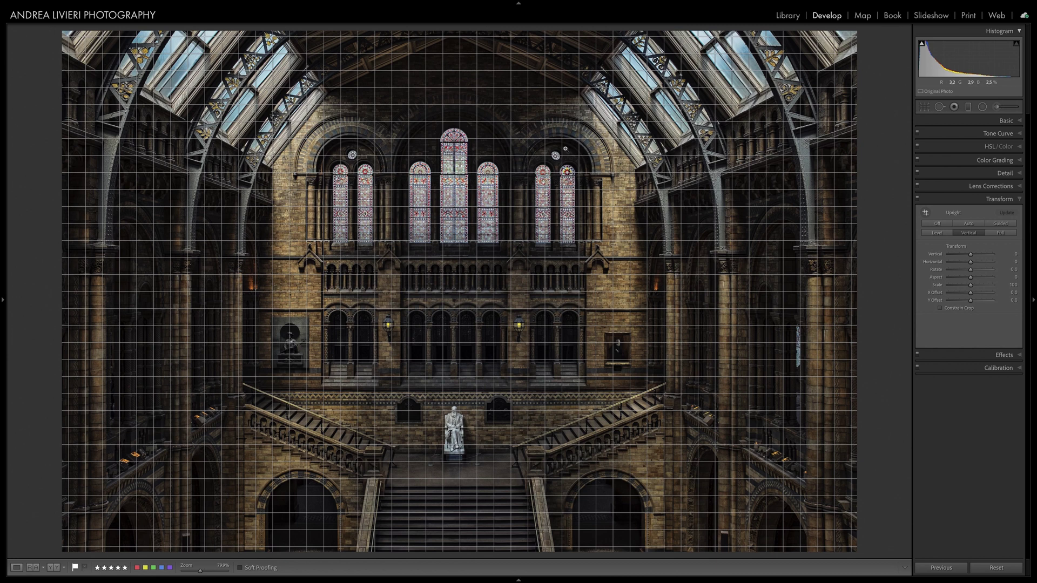
Set the grid overlay's size to 44 and opacity to 39, and hide the grid
{"action": "key", "text": "ctrl"}
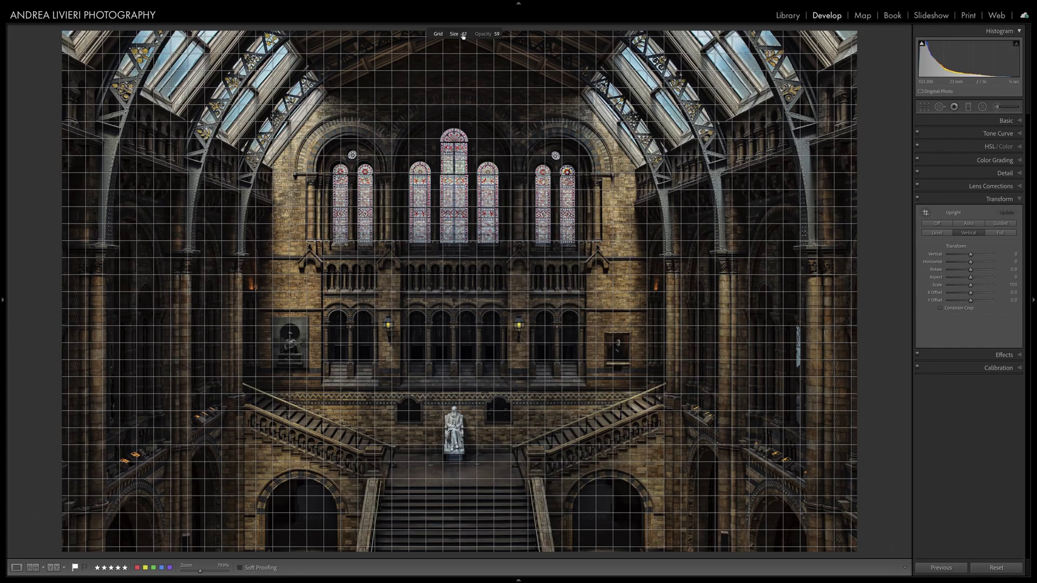
{"action": "mouse_move", "coordinate": [463, 35]}
{"action": "left_mouse_down"}
{"action": "mouse_move", "coordinate": [432, 35]}
{"action": "mouse_move", "coordinate": [462, 35]}
{"action": "left_mouse_up"}
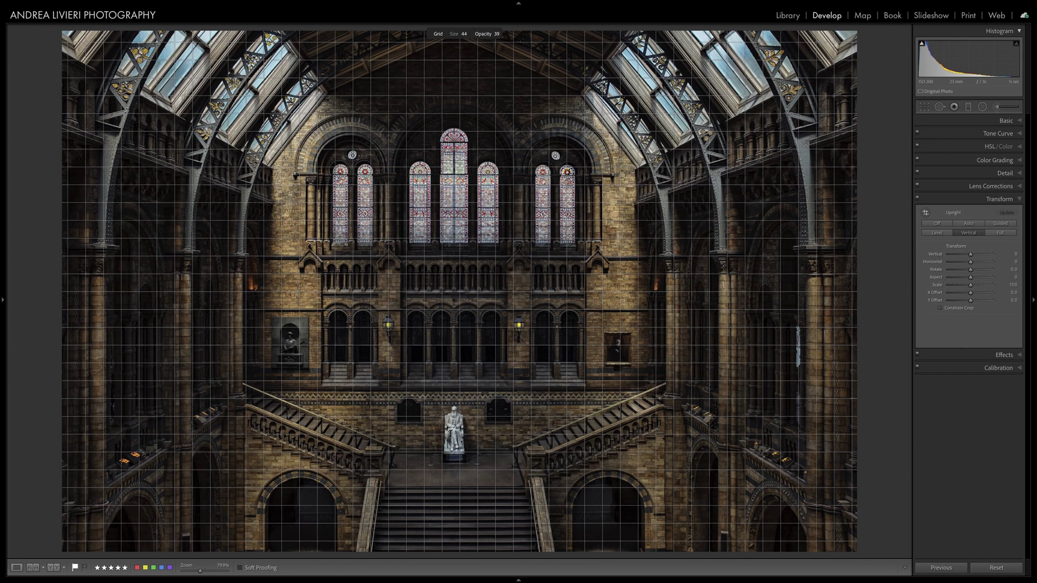
{"action": "left_click_drag", "start_coordinate": [488, 34], "coordinate": [476, 34]}
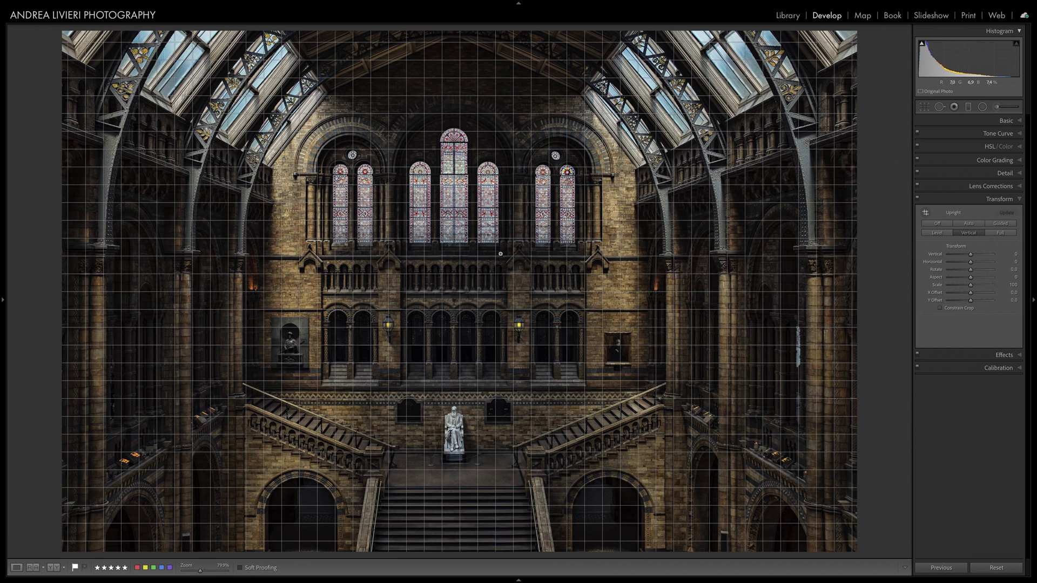
{"action": "key", "text": "ctrl+alt+o"}
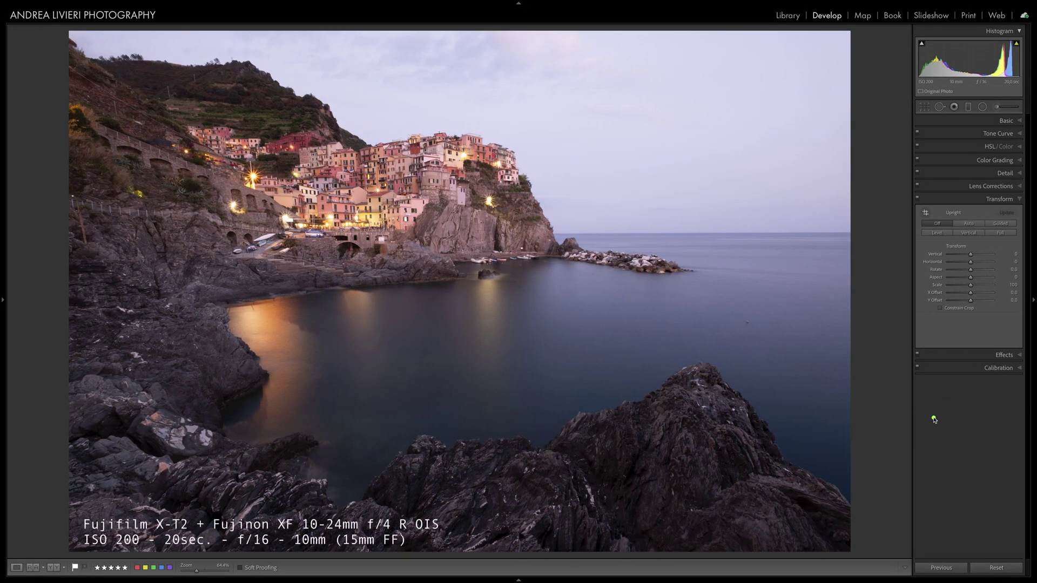
Mark the leaning lines of the village buildings with green annotation strokes in a close-up of the coastal photo, and clear them
{"action": "mouse_move", "coordinate": [746, 351]}
{"action": "left_mouse_down"}
{"action": "mouse_move", "coordinate": [560, 466]}
{"action": "mouse_move", "coordinate": [328, 453]}
{"action": "left_mouse_up"}
{"action": "mouse_move", "coordinate": [415, 474]}
{"action": "left_mouse_down"}
{"action": "mouse_move", "coordinate": [259, 367]}
{"action": "mouse_move", "coordinate": [231, 327]}
{"action": "left_mouse_up"}
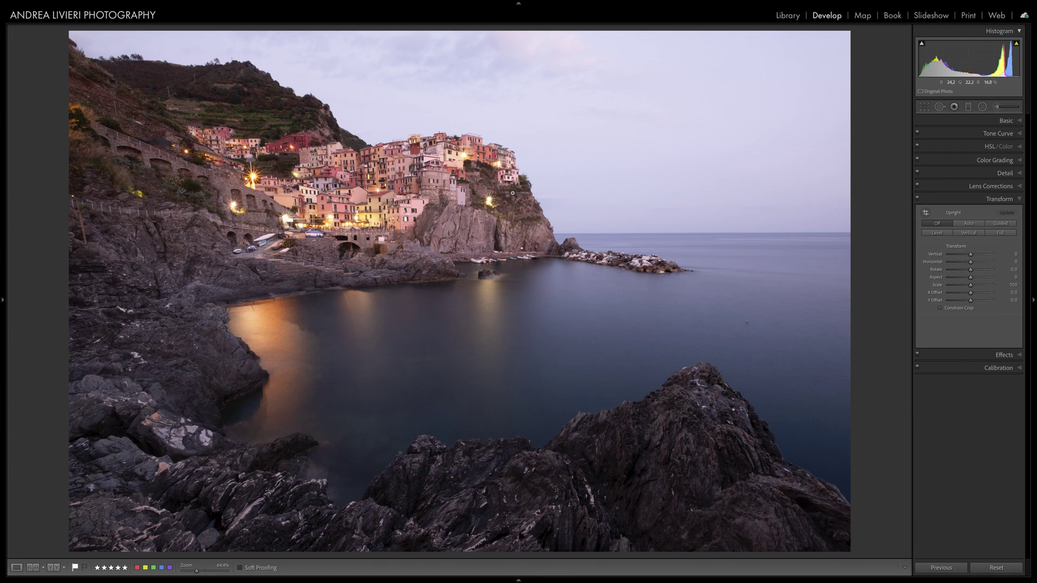
{"action": "left_click", "coordinate": [447, 152]}
{"action": "left_click_drag", "start_coordinate": [724, 324], "coordinate": [834, 256]}
{"action": "left_click_drag", "start_coordinate": [267, 288], "coordinate": [527, 307]}
{"action": "left_click_drag", "start_coordinate": [231, 328], "coordinate": [747, 351]}
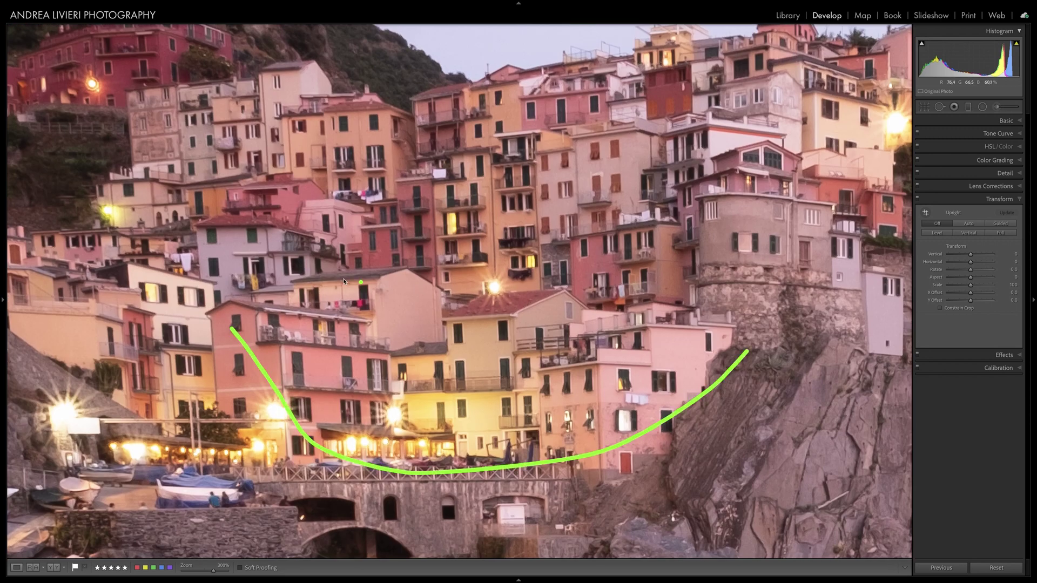
{"action": "mouse_move", "coordinate": [139, 95]}
{"action": "left_mouse_down"}
{"action": "mouse_move", "coordinate": [129, 277]}
{"action": "mouse_move", "coordinate": [139, 544]}
{"action": "left_mouse_up"}
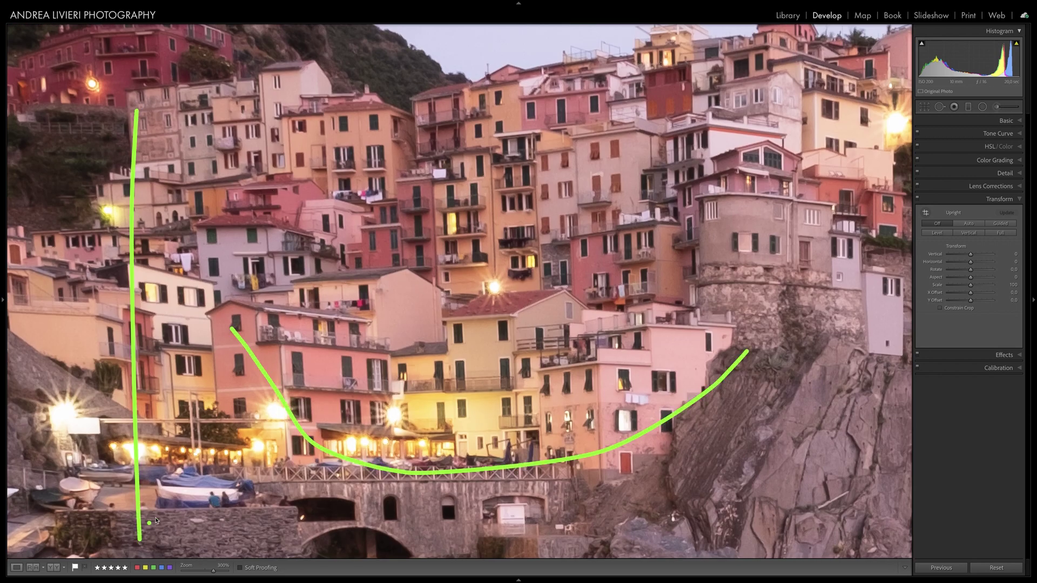
{"action": "left_click_drag", "start_coordinate": [139, 130], "coordinate": [152, 580]}
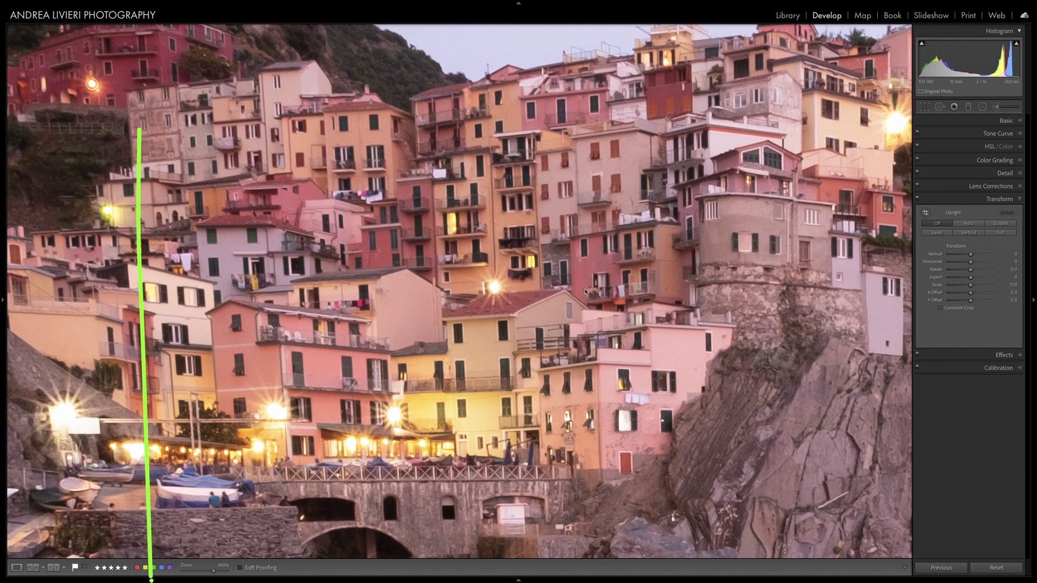
{"action": "left_click_drag", "start_coordinate": [821, 81], "coordinate": [749, 555]}
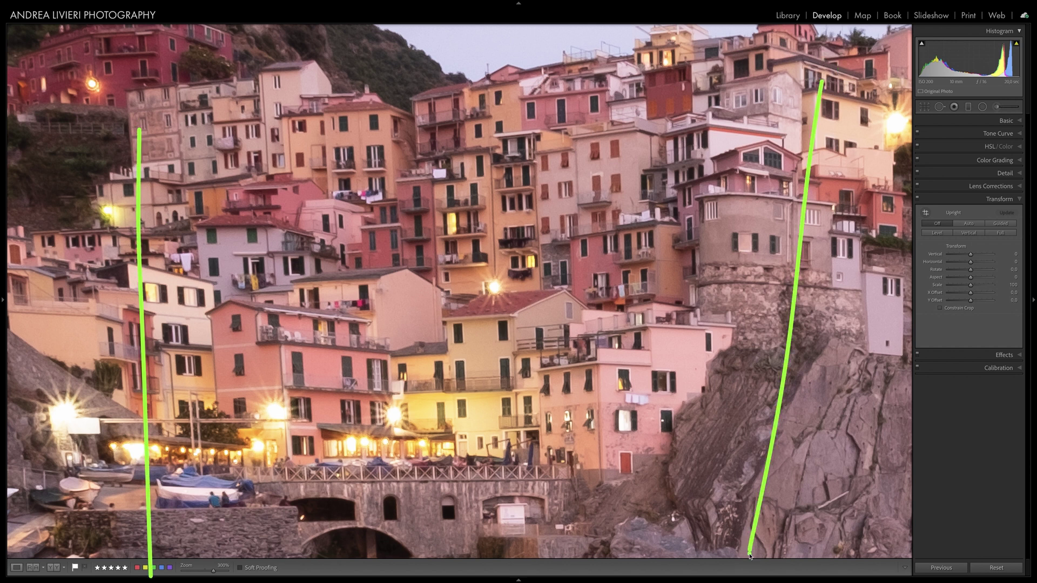
{"action": "key", "text": "z"}
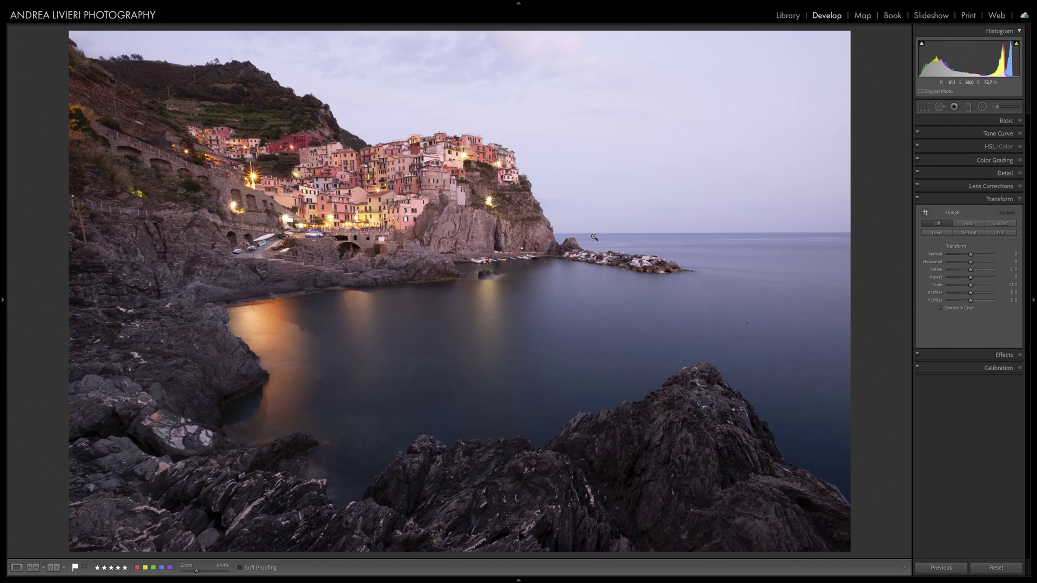
Trace the sea horizon in the coastal photo, and straighten the photo with the Auto and Level Upright corrections
{"action": "left_click_drag", "start_coordinate": [561, 234], "coordinate": [854, 239]}
{"action": "left_click", "coordinate": [969, 226]}
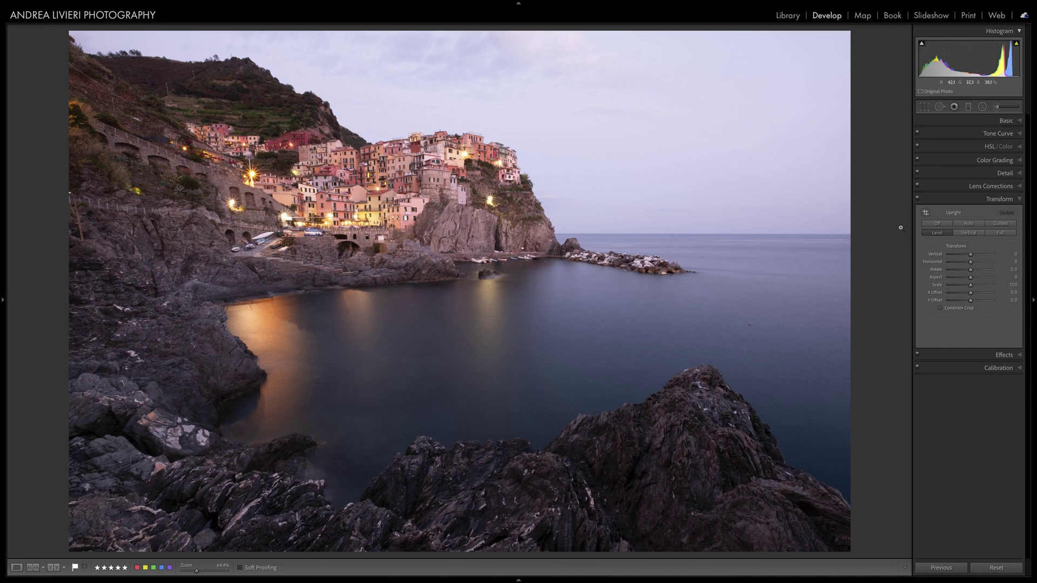
Try the Level, Vertical and Full Upright corrections on the coastal photo
{"action": "left_click", "coordinate": [934, 233]}
{"action": "left_click", "coordinate": [967, 235]}
{"action": "left_click", "coordinate": [1002, 236]}
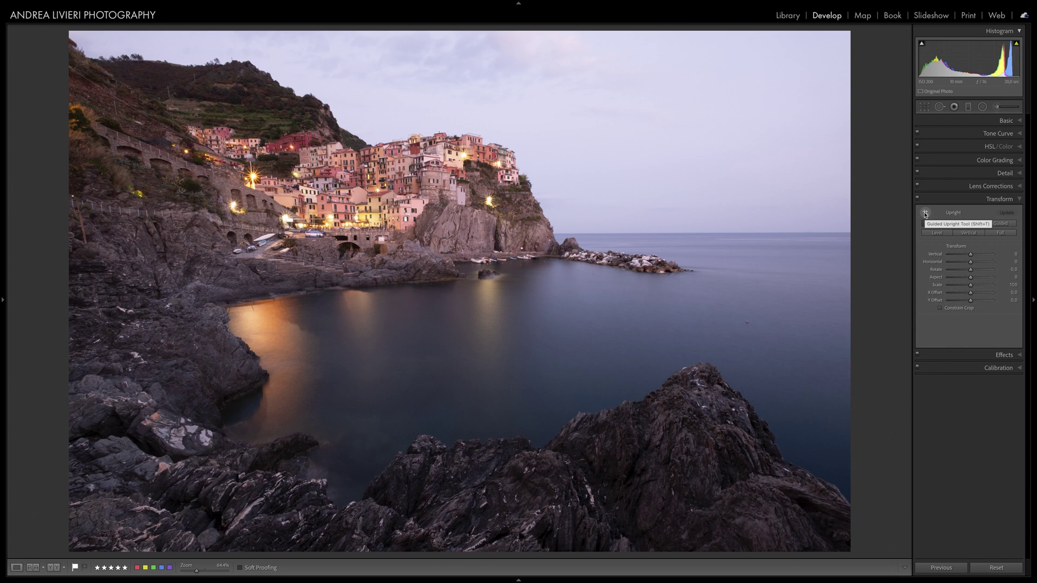
Correct the verticals with Guided Upright, tracing the right edge of the pink cliff-edge house and the left edge of the beige hillside building
{"action": "left_click", "coordinate": [1001, 224]}
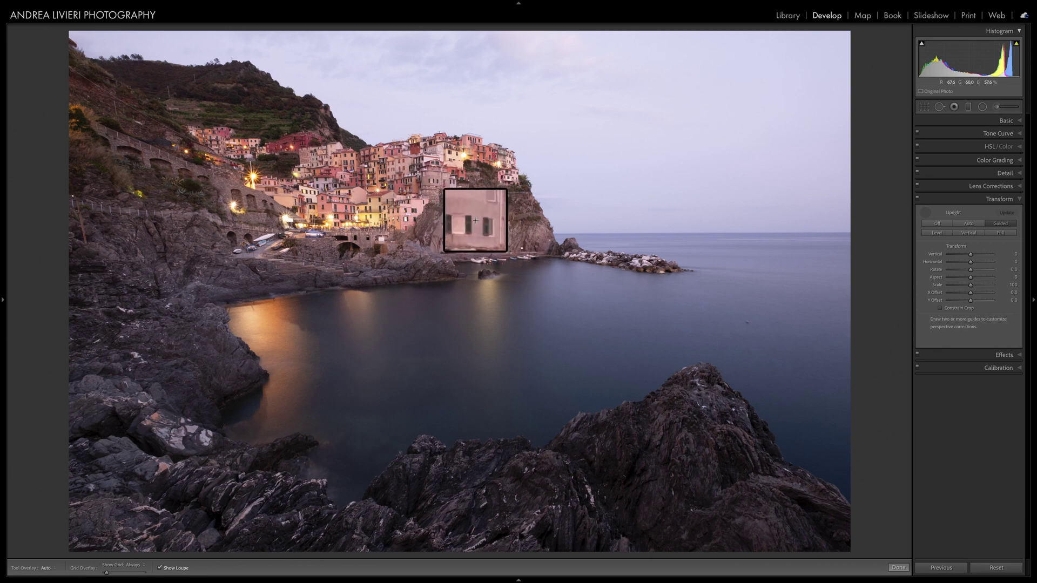
{"action": "left_click", "coordinate": [518, 166]}
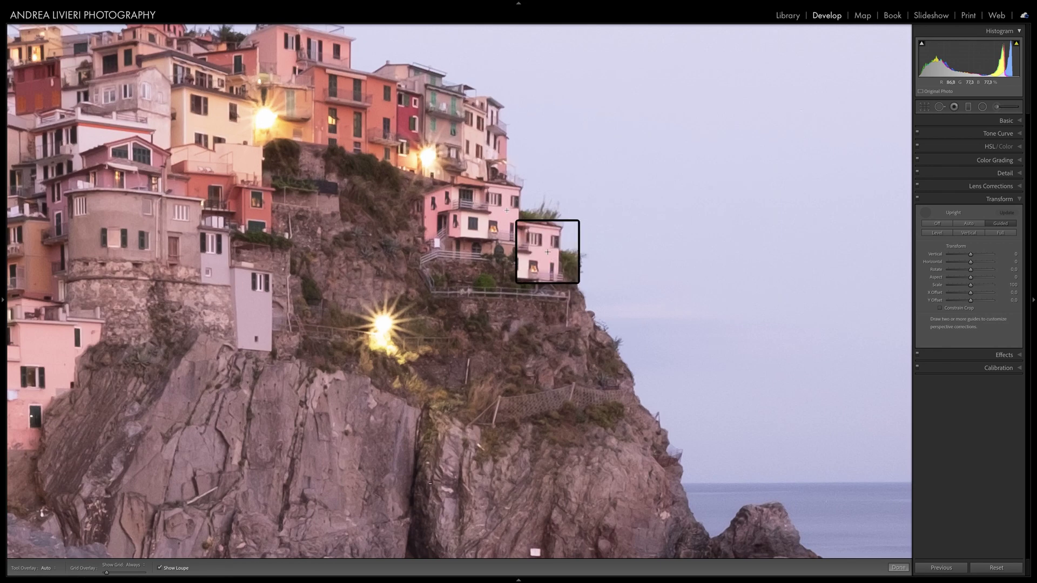
{"action": "left_click_drag", "start_coordinate": [511, 209], "coordinate": [651, 233]}
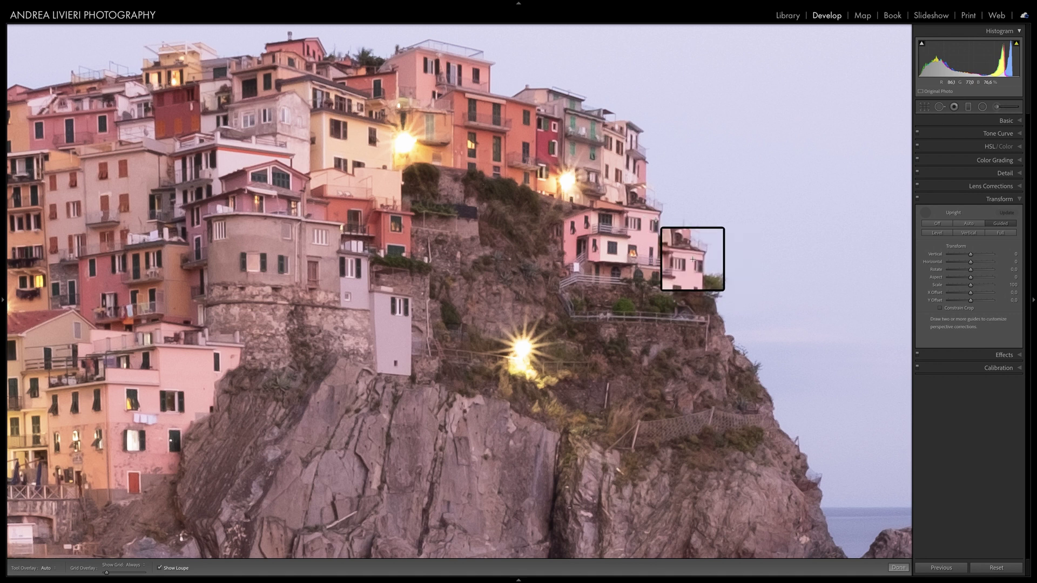
{"action": "left_click_drag", "start_coordinate": [659, 216], "coordinate": [657, 264]}
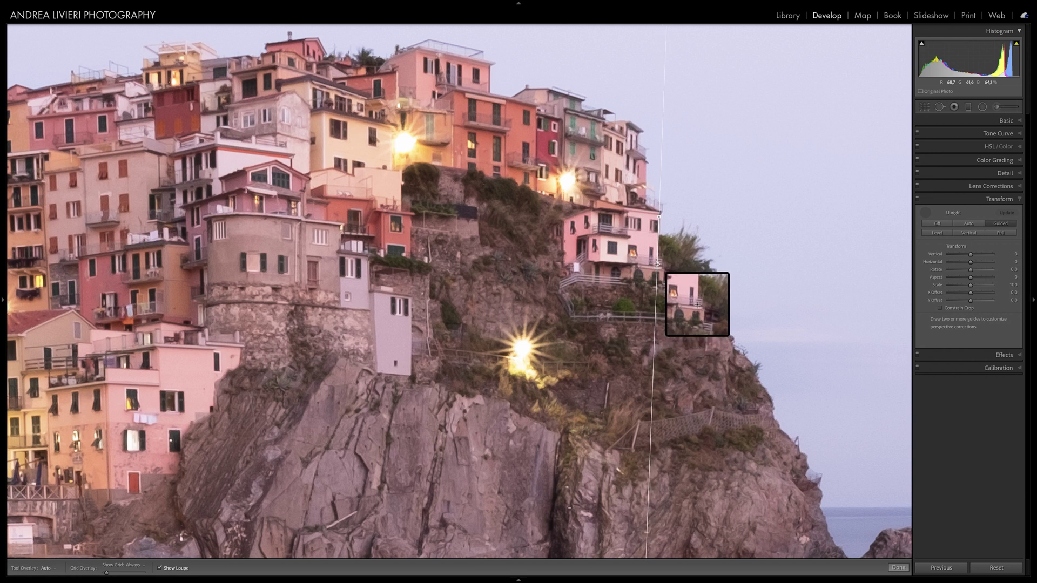
{"action": "left_click_drag", "start_coordinate": [657, 264], "coordinate": [657, 265]}
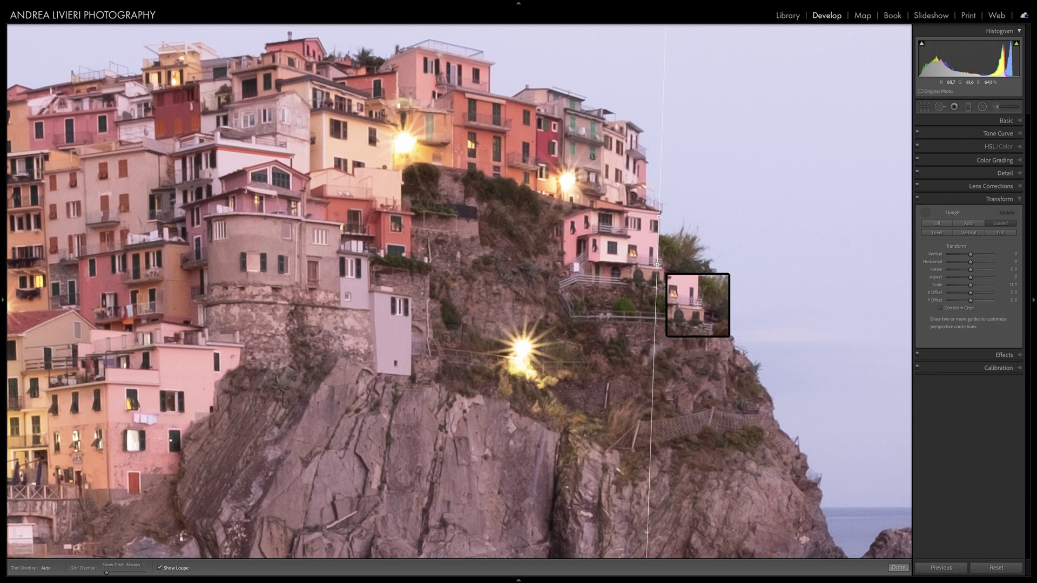
{"action": "left_click_drag", "start_coordinate": [657, 264], "coordinate": [657, 263]}
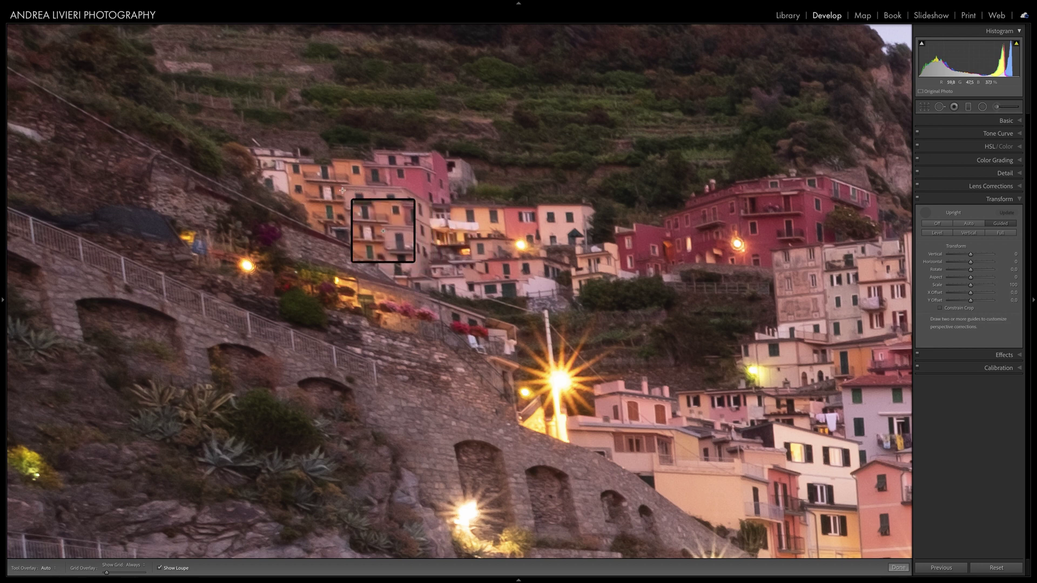
{"action": "left_click_drag", "start_coordinate": [342, 190], "coordinate": [350, 244]}
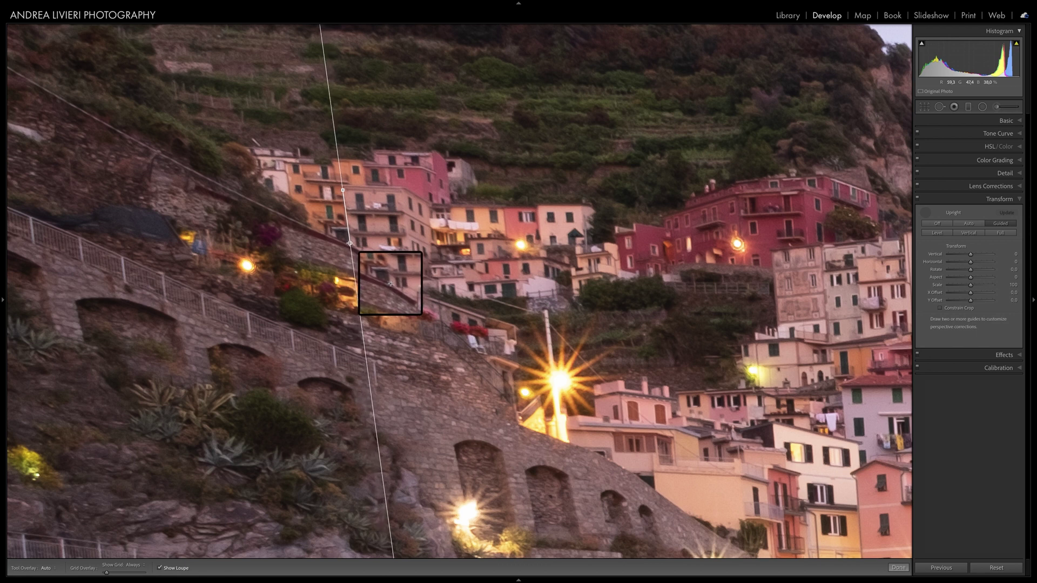
{"action": "left_click_drag", "start_coordinate": [349, 244], "coordinate": [349, 243]}
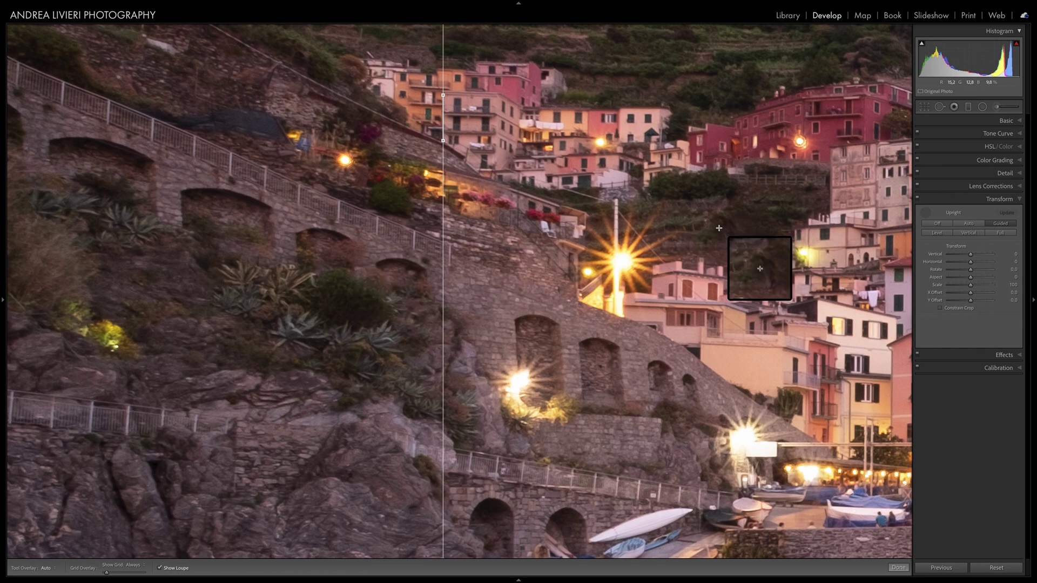
Overlay the grid and examine up close how the building walls align with it across the whole village
{"action": "key", "text": "super+alt+o"}
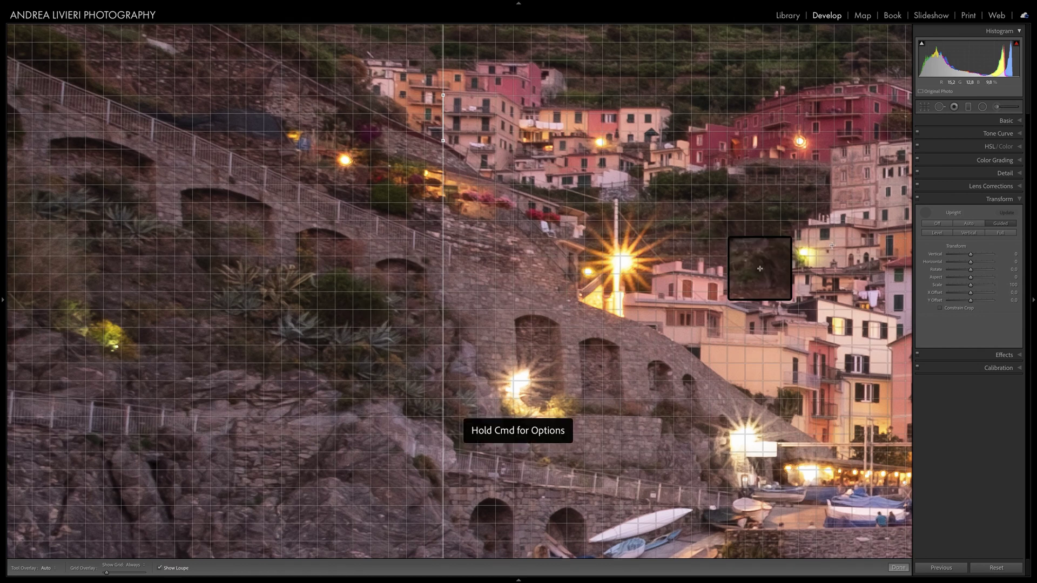
{"action": "left_click_drag", "start_coordinate": [833, 253], "coordinate": [439, 242]}
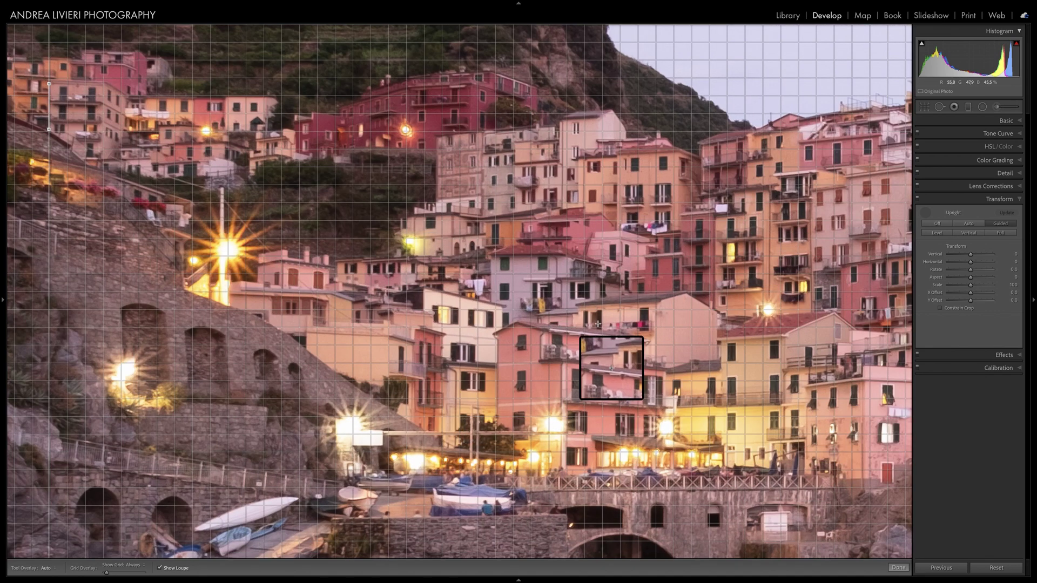
{"action": "left_click_drag", "start_coordinate": [663, 328], "coordinate": [460, 324]}
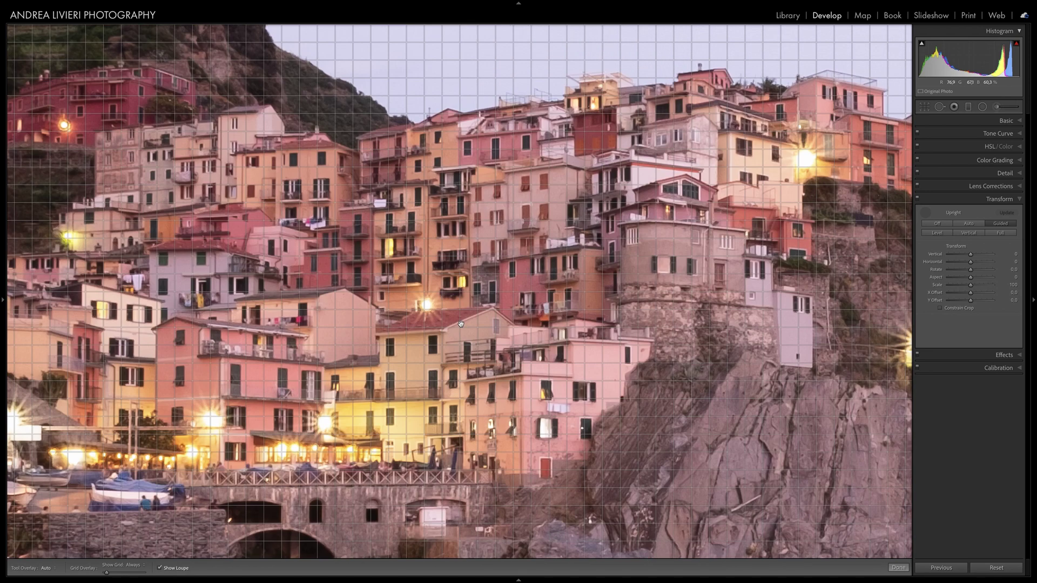
{"action": "scroll", "coordinate": [819, 291], "scroll_direction": "right", "scroll_amount": 20}
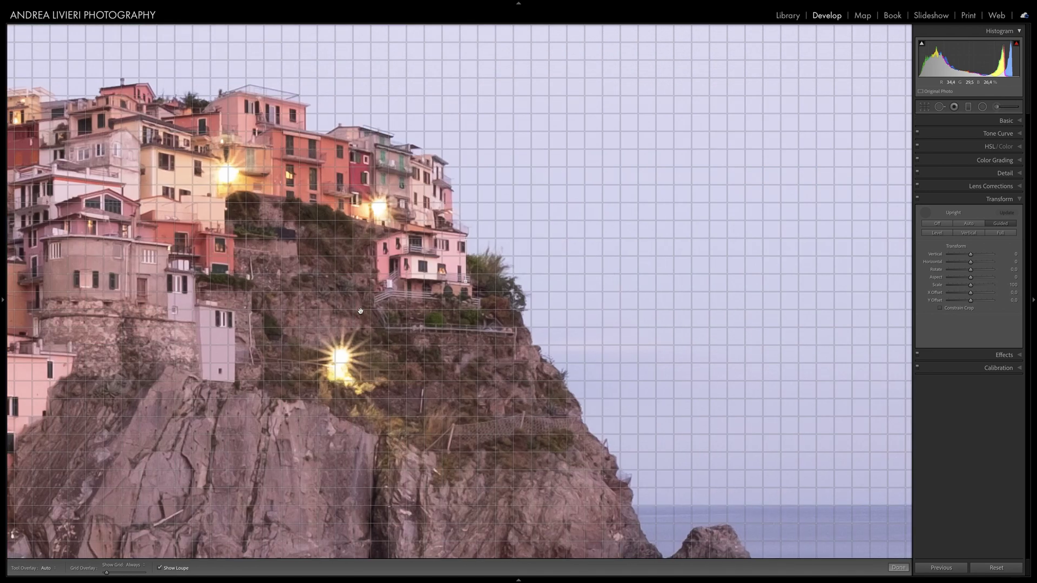
{"action": "scroll", "coordinate": [571, 295], "scroll_direction": "left", "scroll_amount": 1}
{"action": "scroll", "coordinate": [571, 296], "scroll_direction": "left", "scroll_amount": 15}
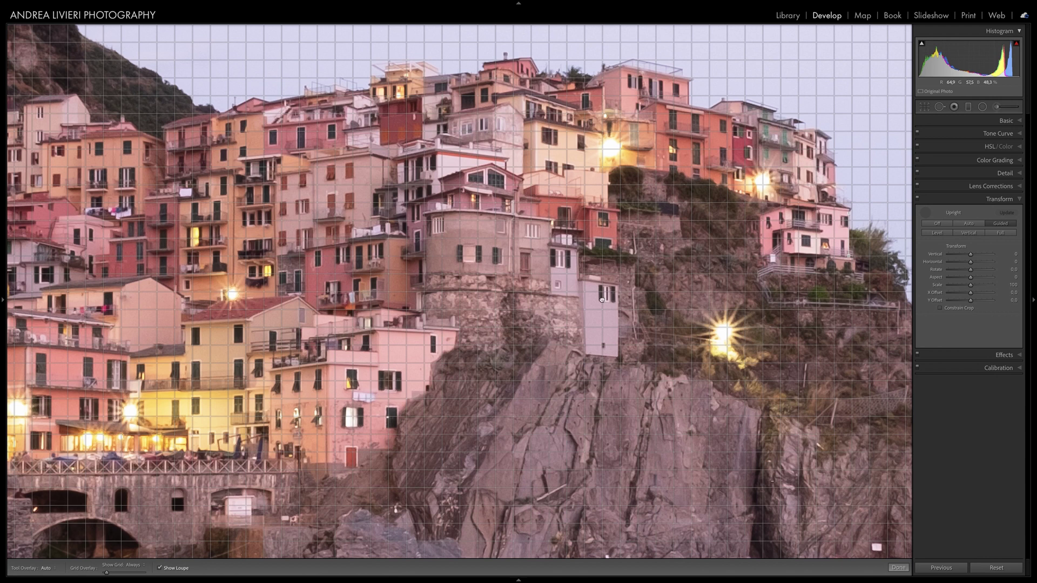
{"action": "scroll", "coordinate": [609, 301], "scroll_direction": "left", "scroll_amount": 5}
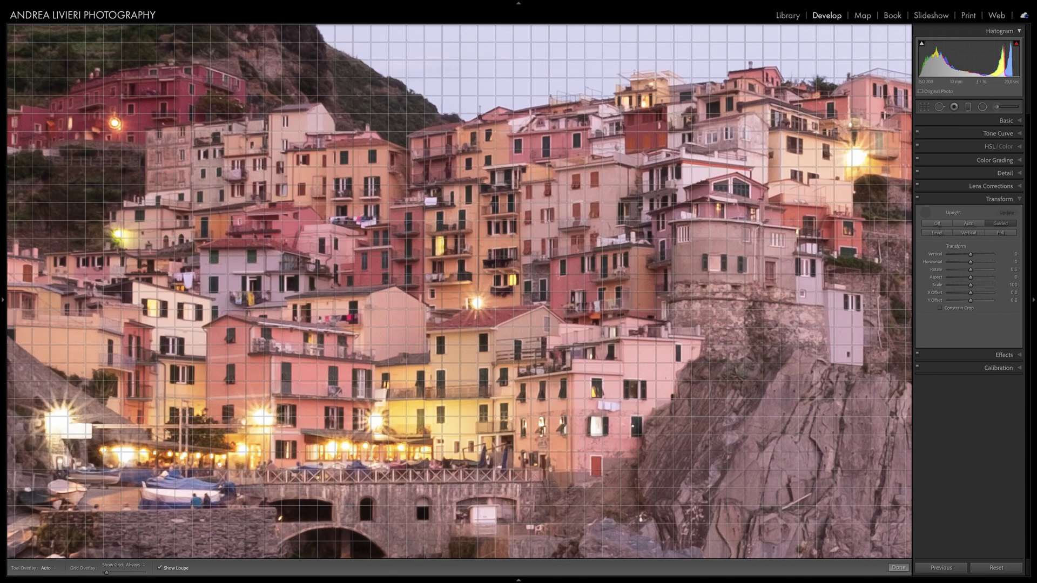
{"action": "key", "text": "z"}
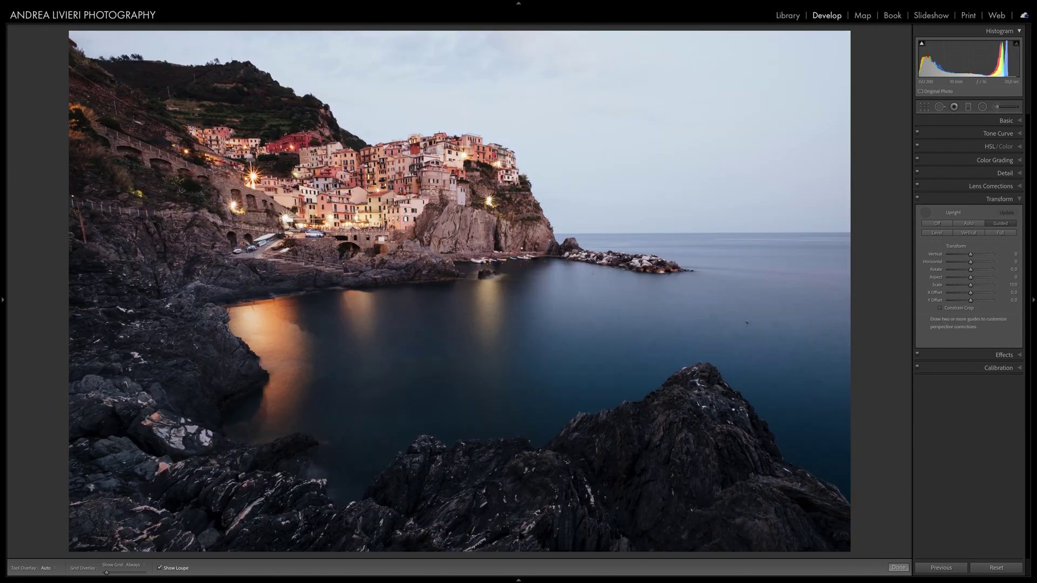
{"action": "key", "text": "z"}
{"action": "left_click_drag", "start_coordinate": [465, 146], "coordinate": [465, 198]}
{"action": "key", "text": "z"}
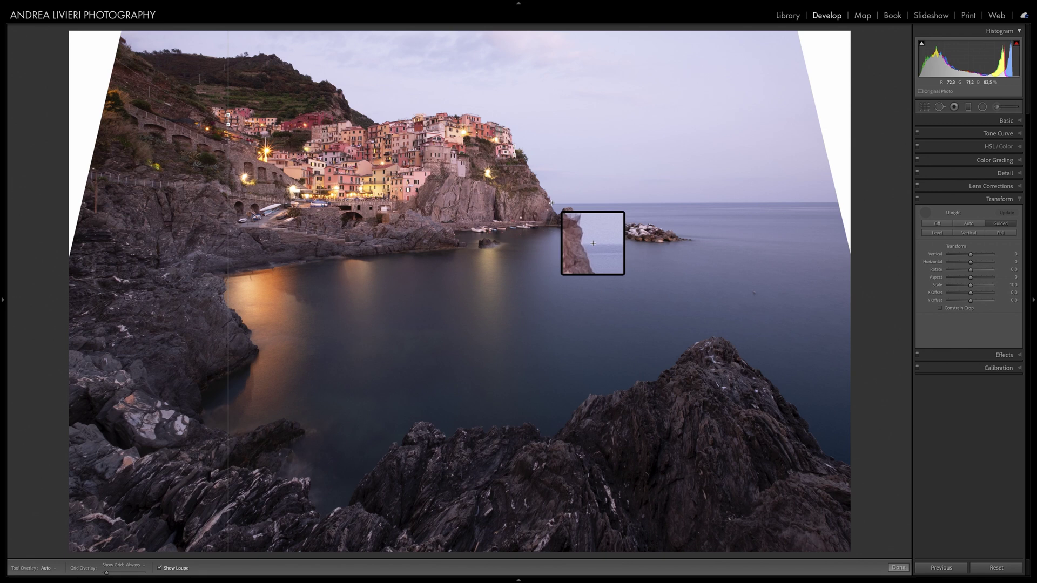
Add a horizontal Upright guide along the sea horizon from the cliff to the photo's right side, and finish the guided correction
{"action": "left_click_drag", "start_coordinate": [552, 203], "coordinate": [829, 203]}
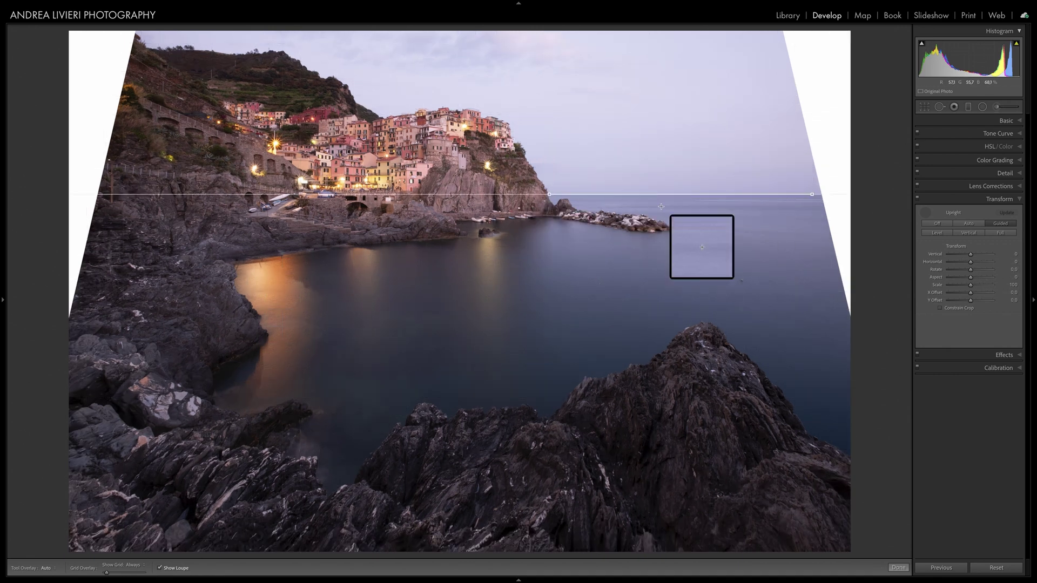
{"action": "key", "text": "Return"}
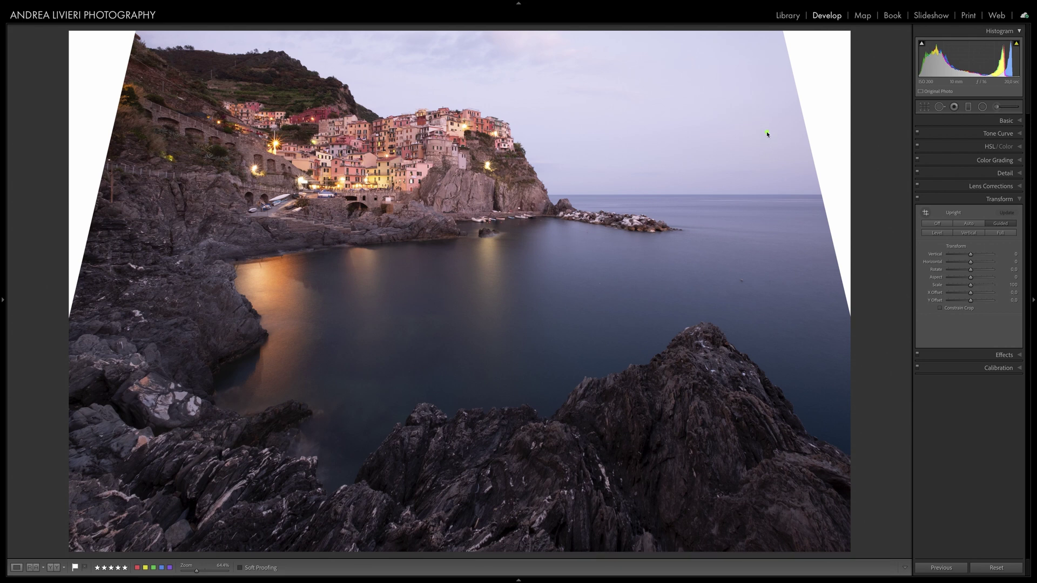
Outline the empty white wedges at both sides of the corrected photo with green annotation strokes, and clear them
{"action": "mouse_move", "coordinate": [750, 68]}
{"action": "left_mouse_down"}
{"action": "mouse_move", "coordinate": [821, 294]}
{"action": "mouse_move", "coordinate": [866, 253]}
{"action": "mouse_move", "coordinate": [855, 42]}
{"action": "mouse_move", "coordinate": [758, 47]}
{"action": "left_mouse_up"}
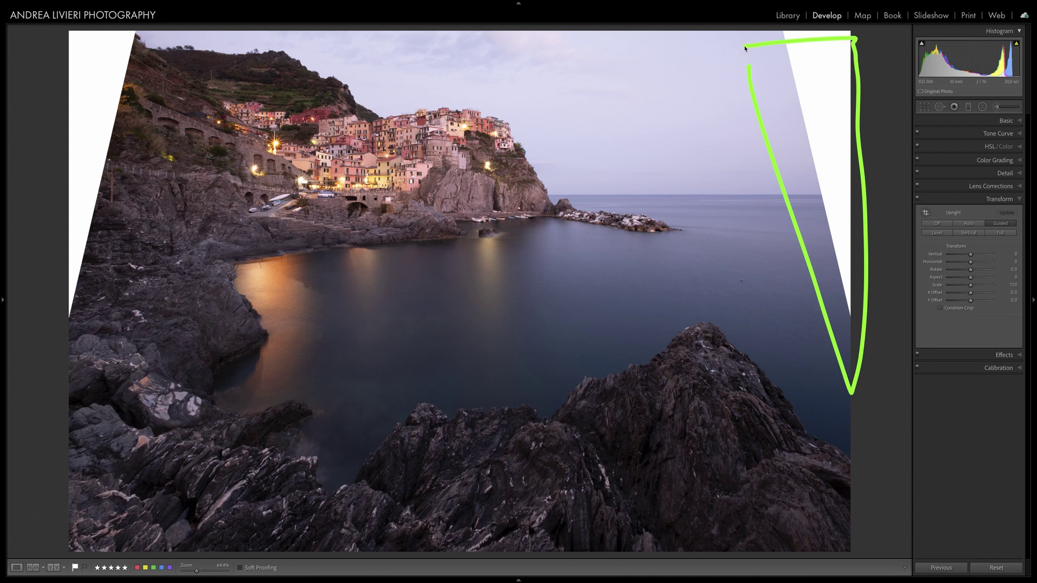
{"action": "mouse_move", "coordinate": [62, 37]}
{"action": "left_mouse_down"}
{"action": "mouse_move", "coordinate": [52, 170]}
{"action": "mouse_move", "coordinate": [142, 220]}
{"action": "mouse_move", "coordinate": [171, 36]}
{"action": "left_mouse_up"}
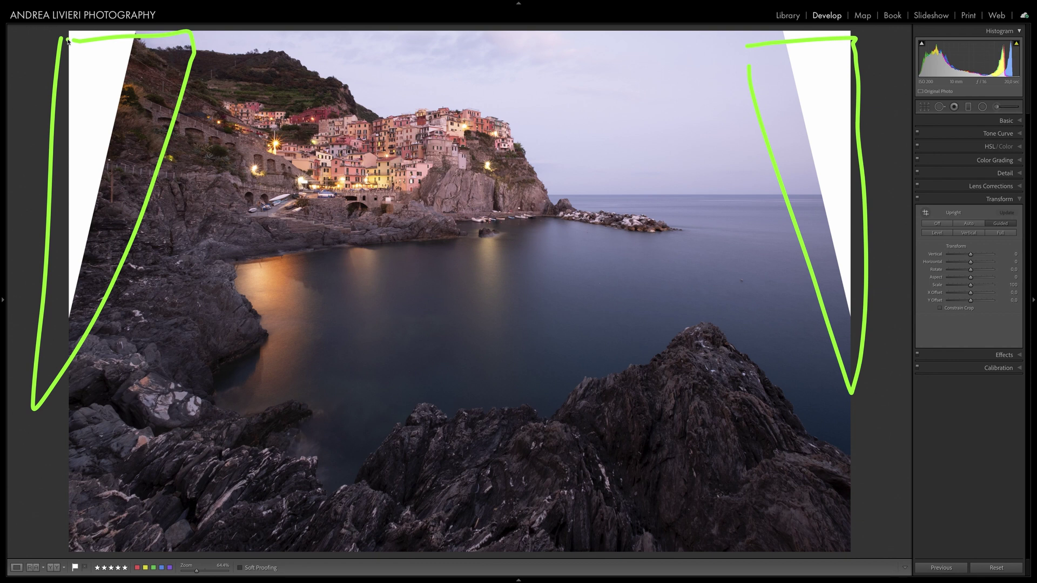
{"action": "left_click", "coordinate": [372, 122]}
{"action": "key", "text": "Escape"}
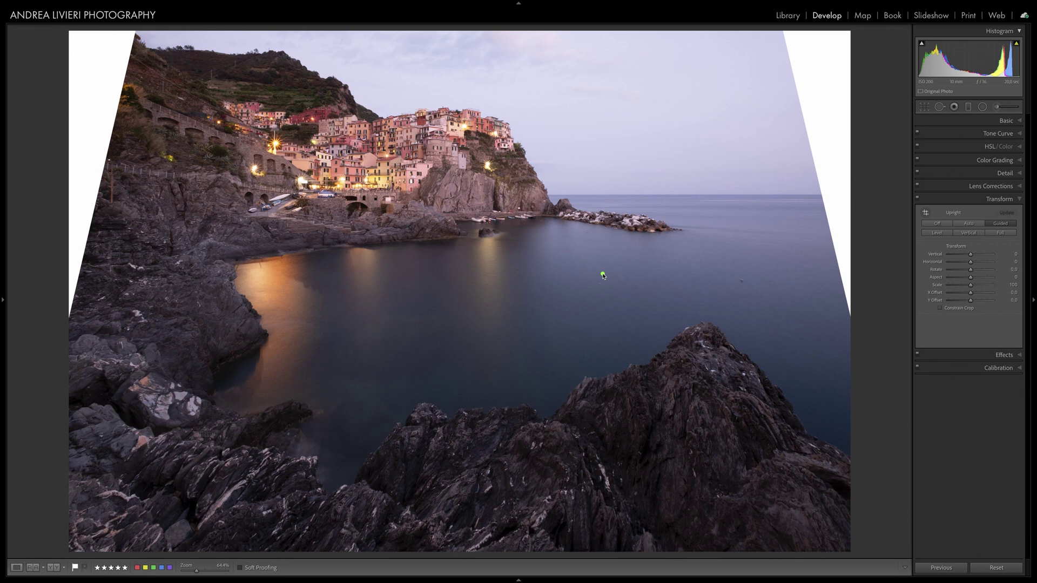
Reduce the Transform scale to 79, and crop the slanted sides and the empty strip above the sky out of the coastal photo
{"action": "left_click", "coordinate": [923, 108]}
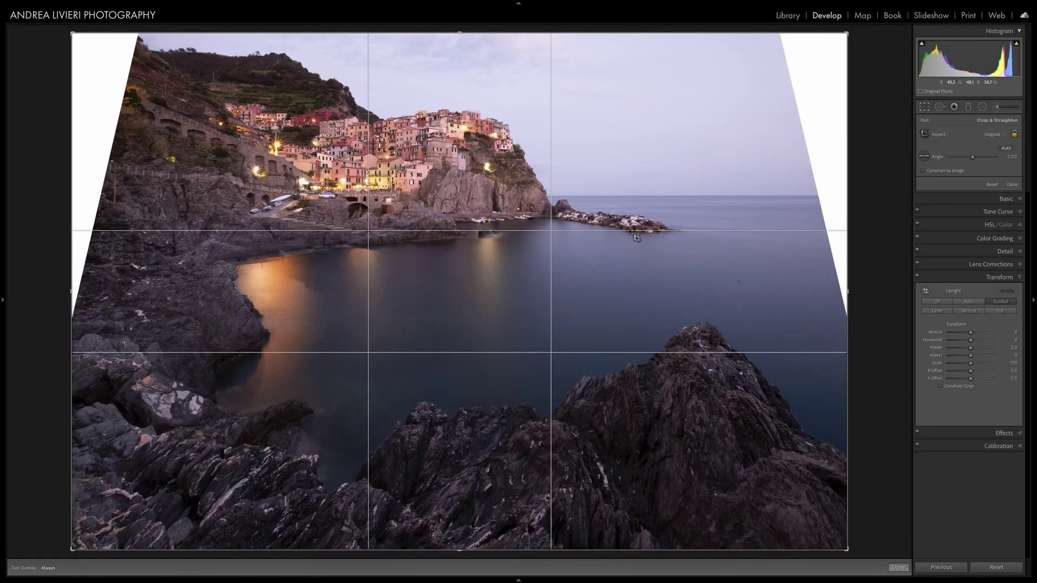
{"action": "left_click_drag", "start_coordinate": [971, 365], "coordinate": [961, 366]}
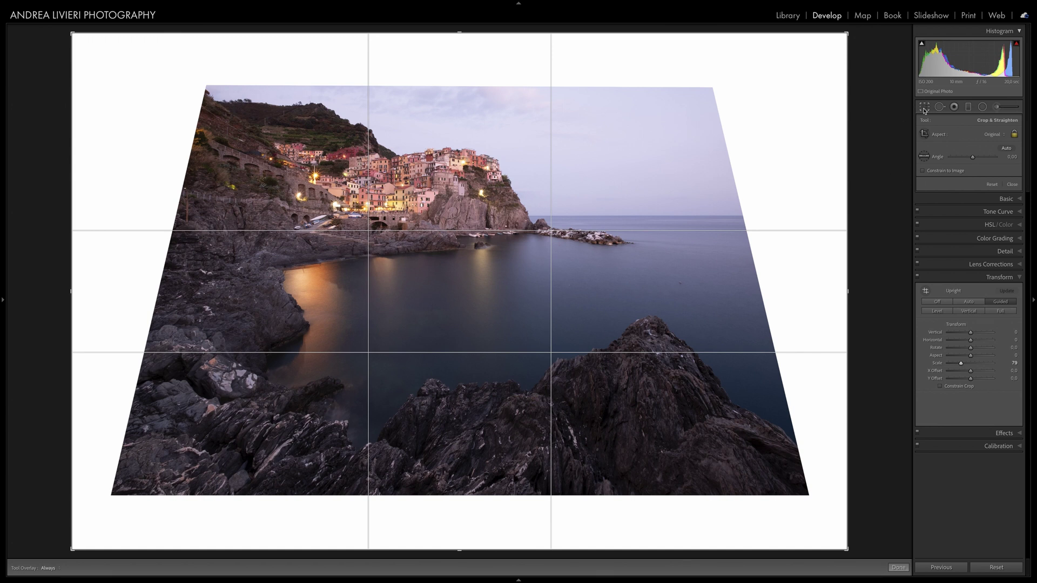
{"action": "left_click_drag", "start_coordinate": [847, 291], "coordinate": [779, 292]}
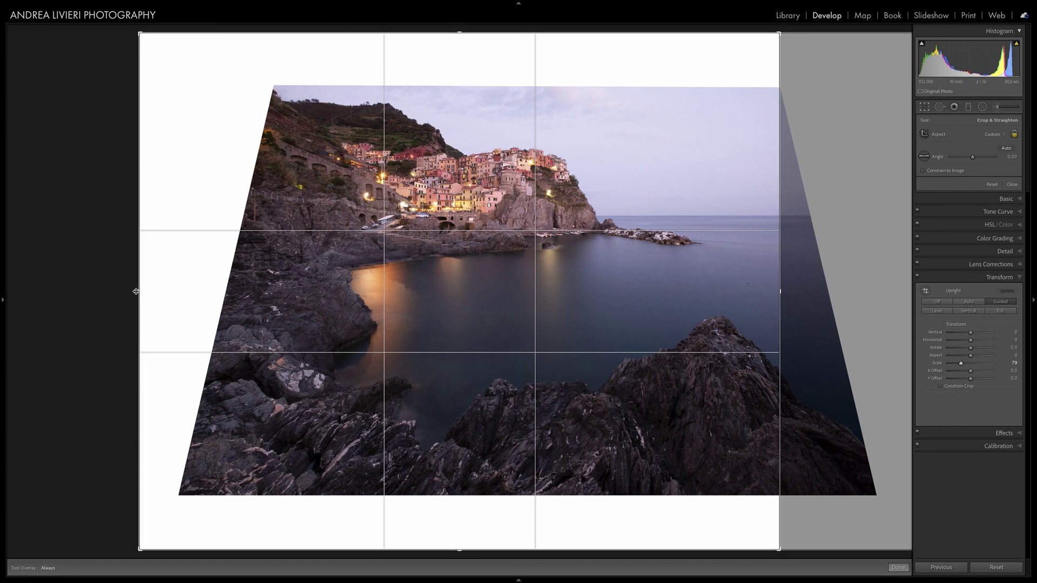
{"action": "left_click_drag", "start_coordinate": [137, 291], "coordinate": [205, 292]}
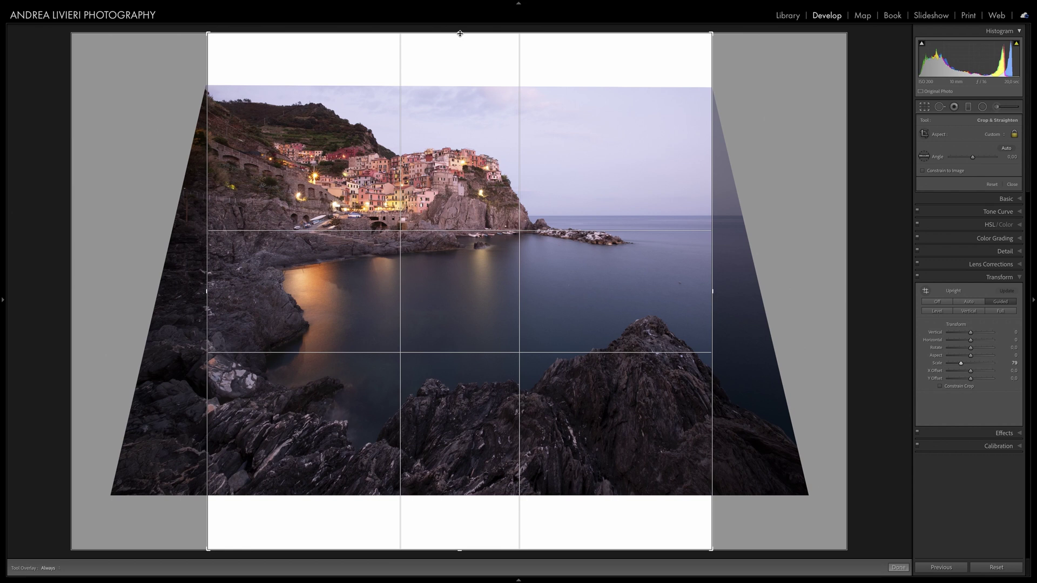
{"action": "left_click_drag", "start_coordinate": [460, 33], "coordinate": [459, 59]}
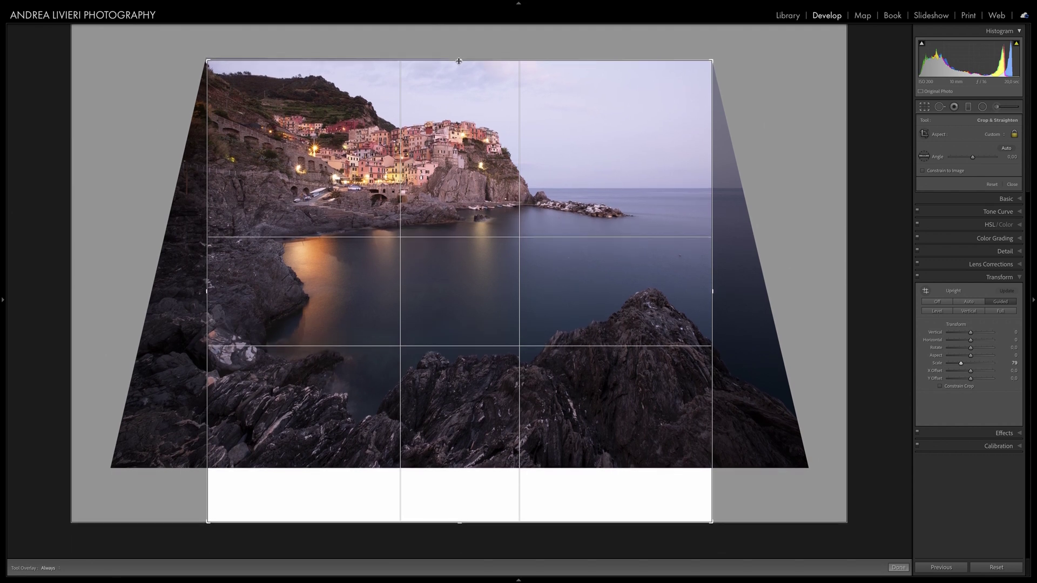
Set the crop's aspect ratio to 4 x 3, reposition the photo to fill the frame without empty areas, and apply the crop
{"action": "left_click", "coordinate": [992, 139]}
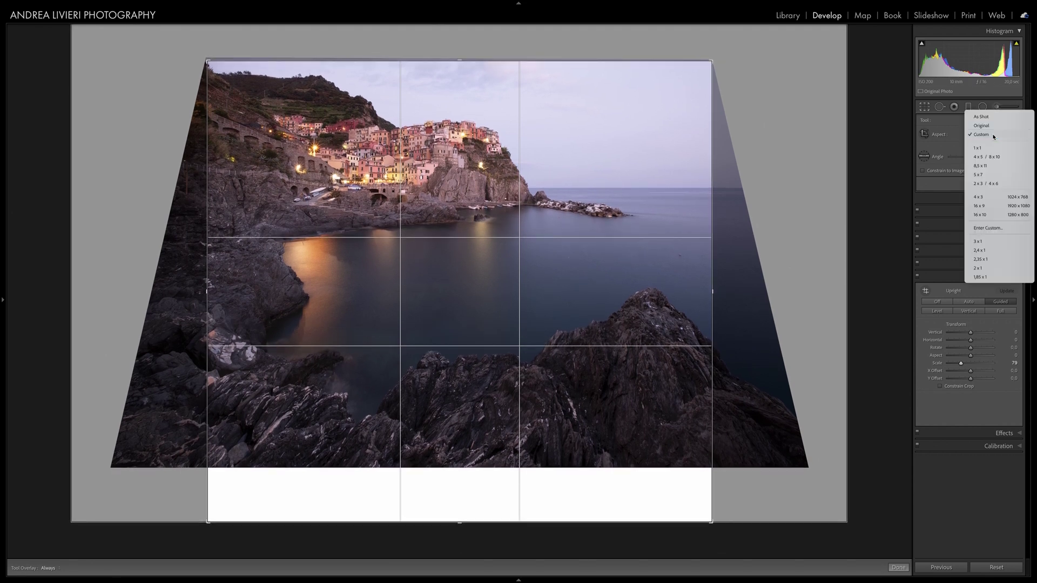
{"action": "left_click", "coordinate": [992, 198]}
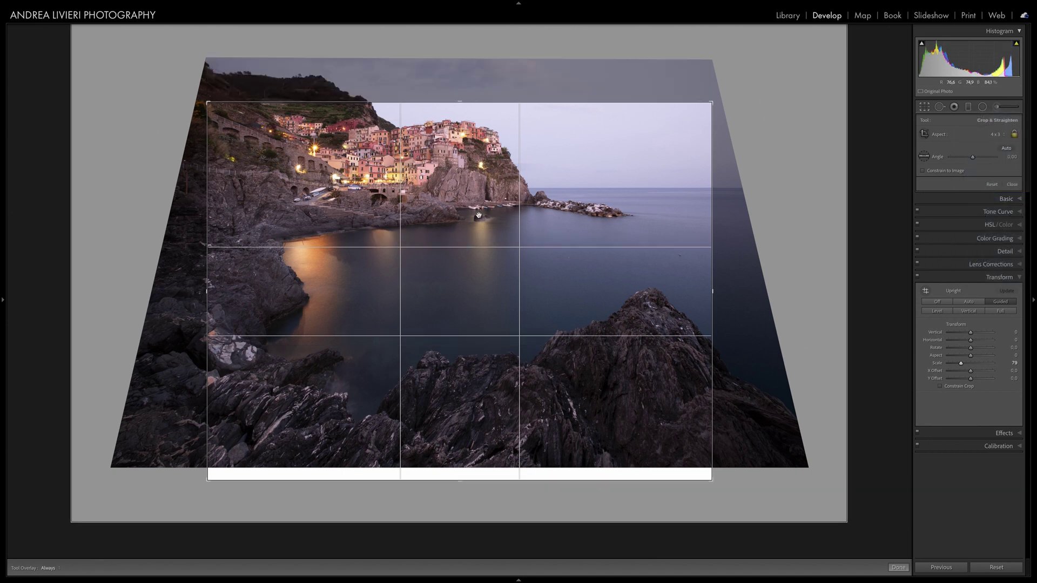
{"action": "left_click_drag", "start_coordinate": [352, 155], "coordinate": [352, 197]}
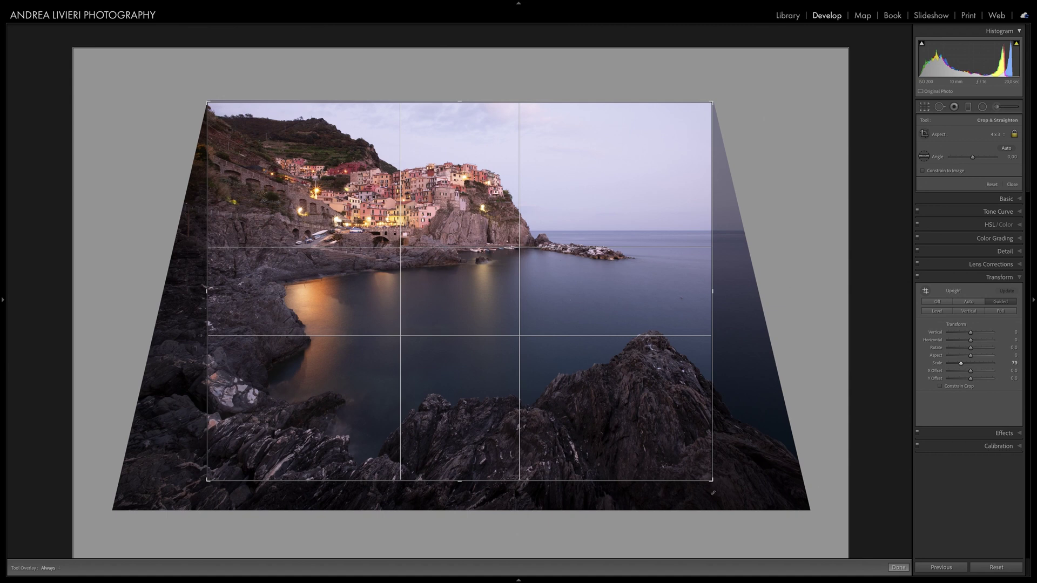
{"action": "left_click_drag", "start_coordinate": [712, 484], "coordinate": [709, 482]}
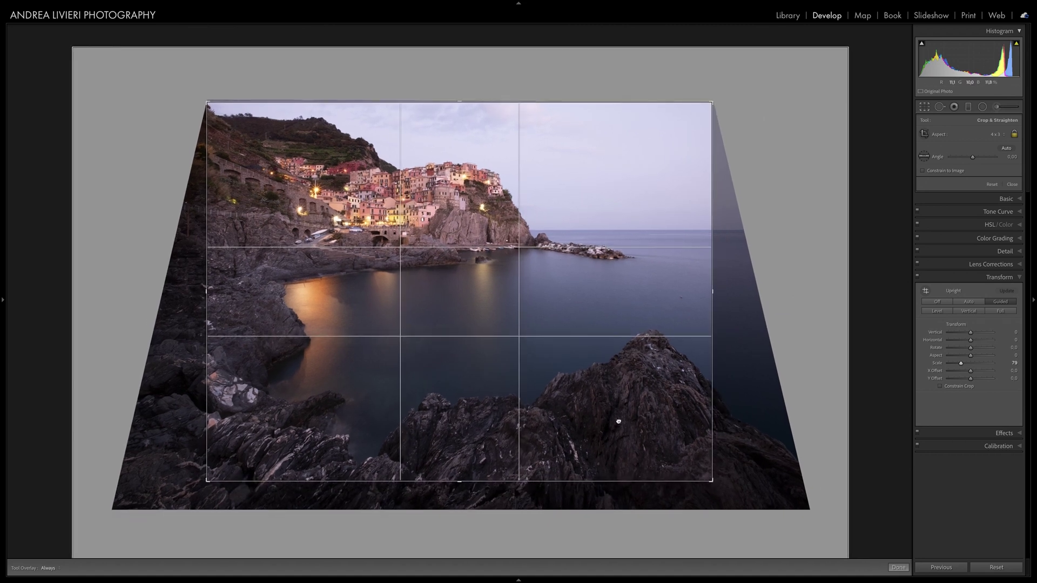
{"action": "key", "text": "Return"}
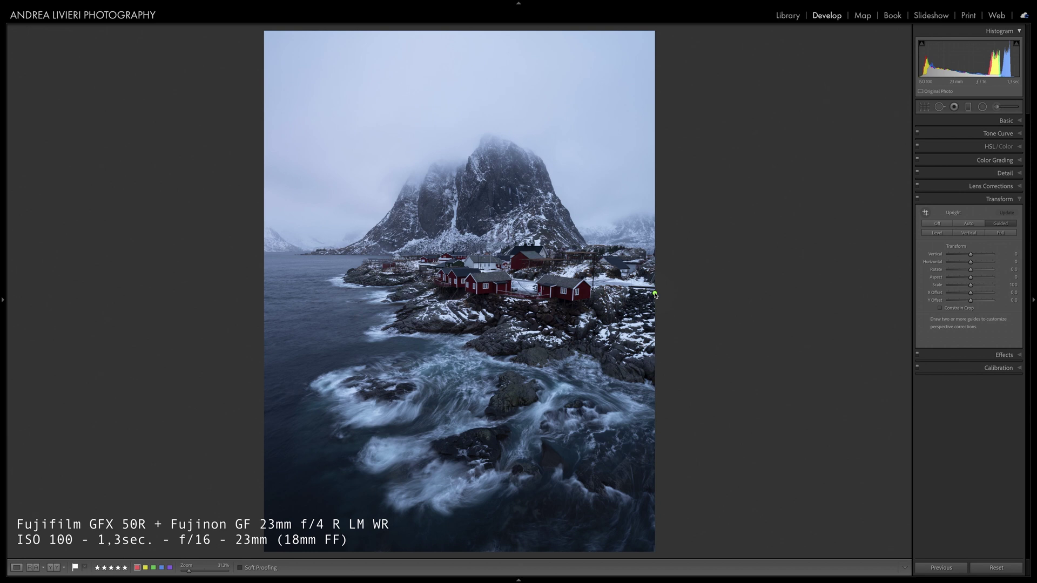
Mark the converging verticals on both sides of the snowy fishing-village photo with green annotation strokes, and circle the rightmost red cabin
{"action": "left_click_drag", "start_coordinate": [626, 196], "coordinate": [557, 465]}
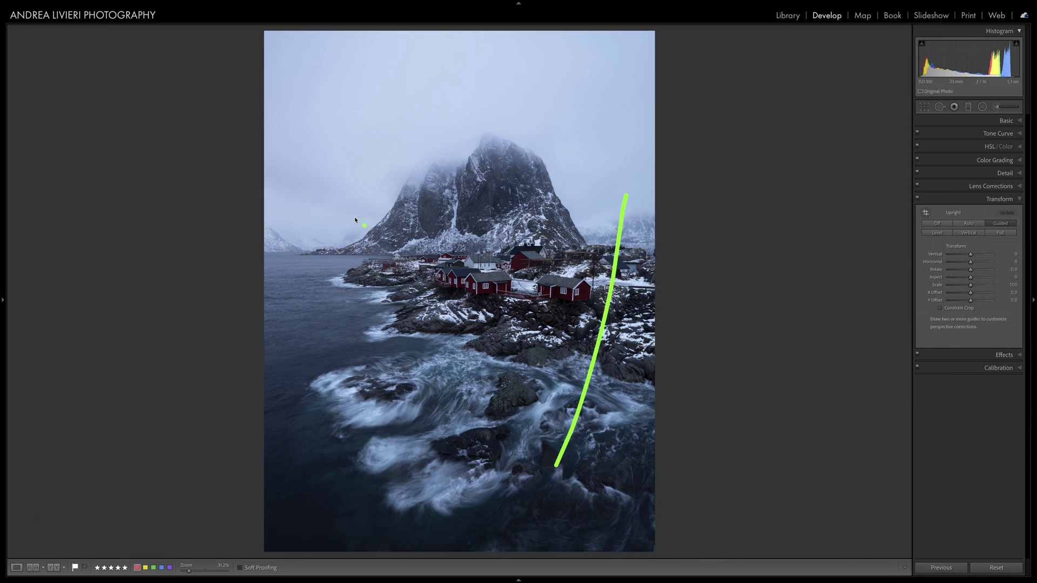
{"action": "left_click_drag", "start_coordinate": [312, 162], "coordinate": [353, 479]}
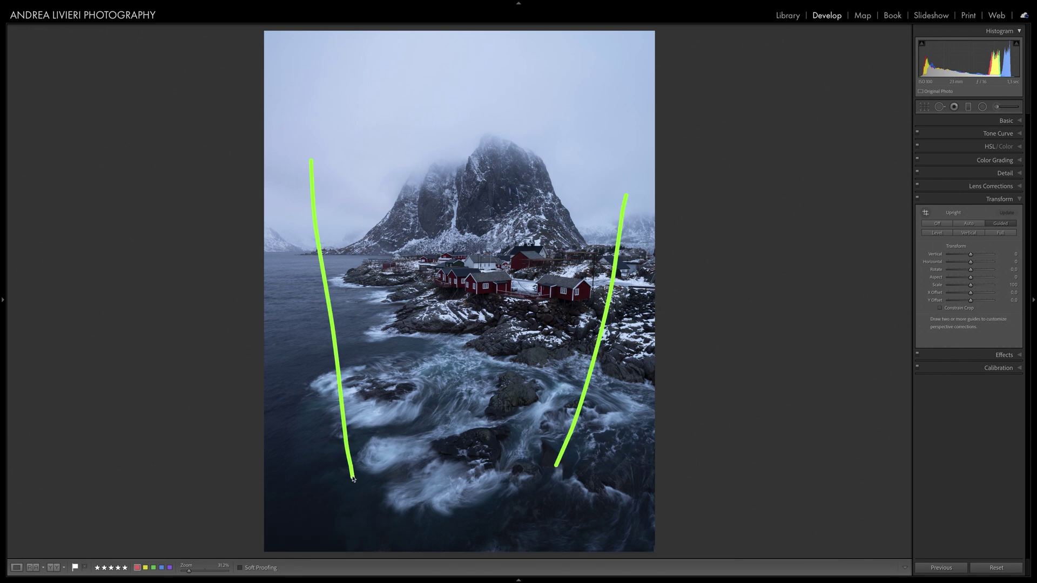
{"action": "mouse_move", "coordinate": [571, 311]}
{"action": "left_mouse_down"}
{"action": "mouse_move", "coordinate": [593, 311]}
{"action": "mouse_move", "coordinate": [569, 251]}
{"action": "mouse_move", "coordinate": [525, 266]}
{"action": "mouse_move", "coordinate": [523, 302]}
{"action": "mouse_move", "coordinate": [576, 317]}
{"action": "left_mouse_up"}
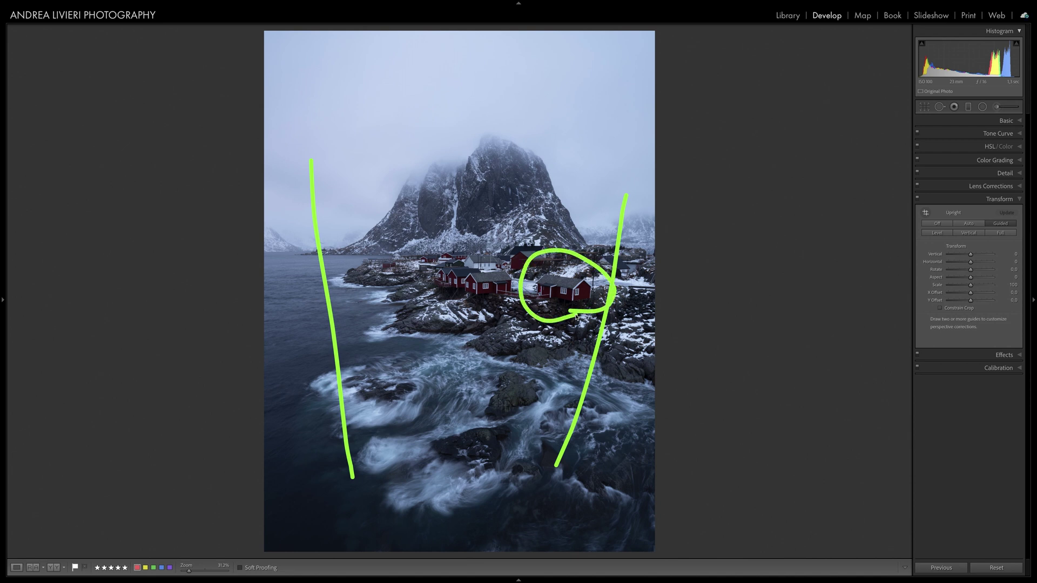
Clear the annotation strokes, and draw a vertical Upright guide along the outer wall edge of the rightmost red cabin
{"action": "key", "text": "Escape"}
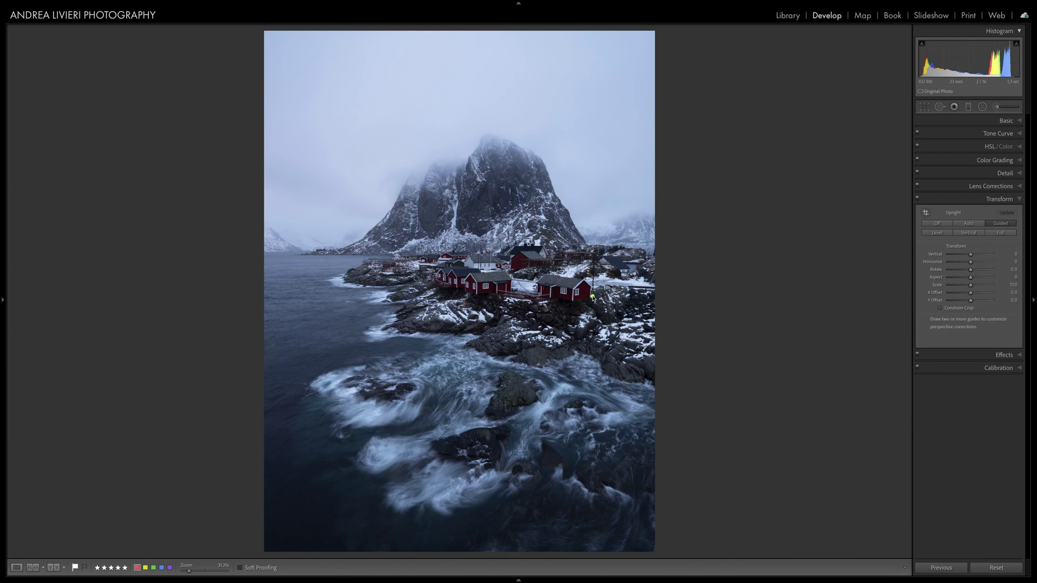
{"action": "left_click", "coordinate": [925, 213]}
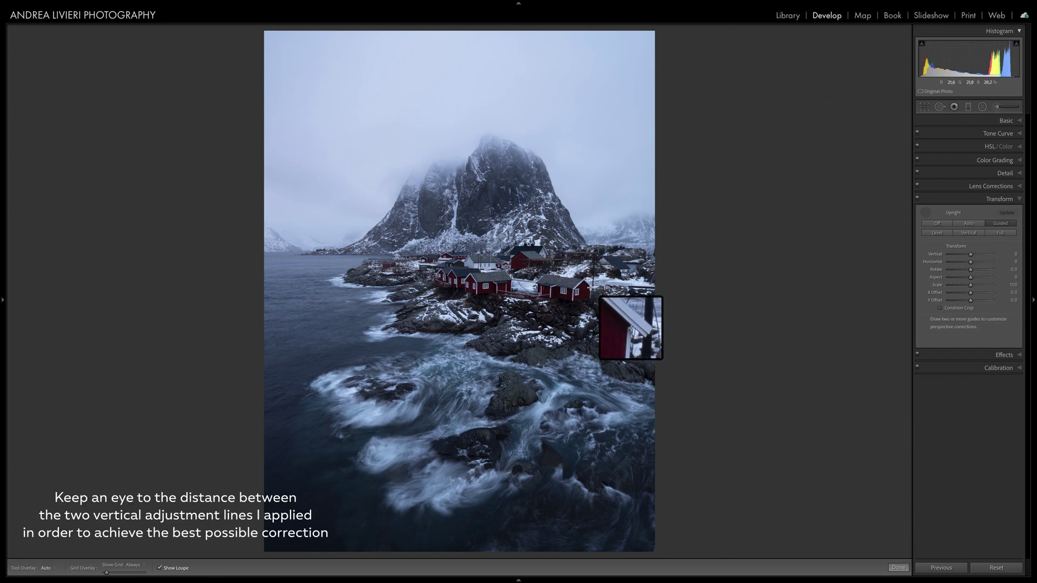
{"action": "left_click_drag", "start_coordinate": [591, 288], "coordinate": [590, 297]}
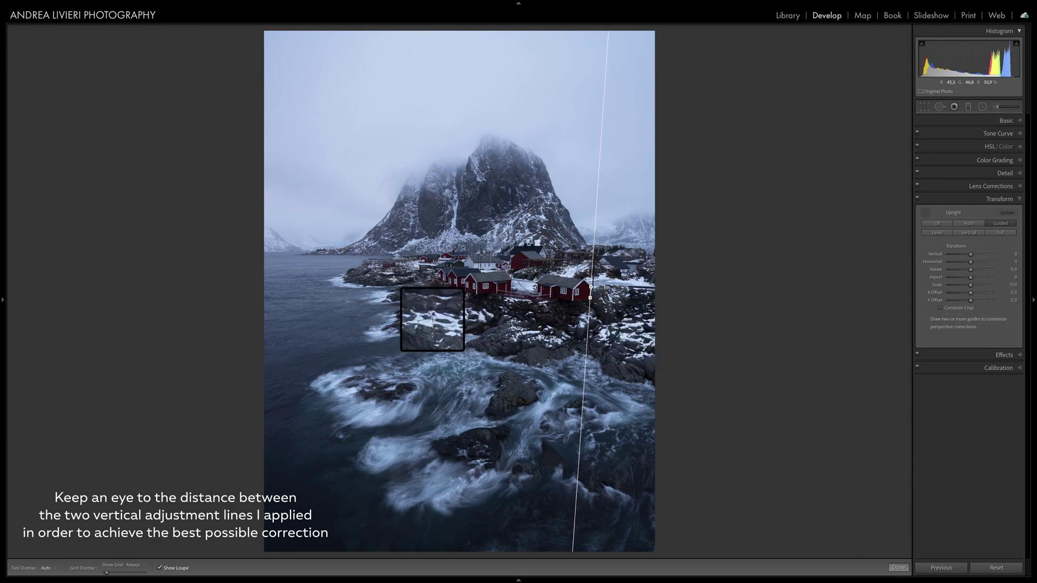
Draw a second vertical Upright guide along the left wall edge of the small red shed among the wooden drying racks
{"action": "left_click", "coordinate": [376, 266]}
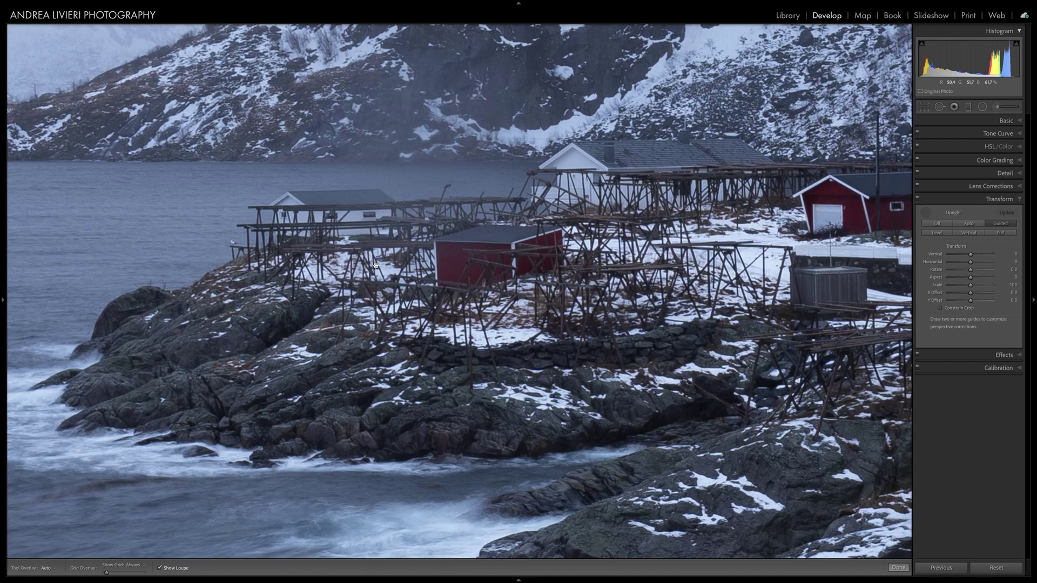
{"action": "left_click_drag", "start_coordinate": [435, 278], "coordinate": [453, 276]}
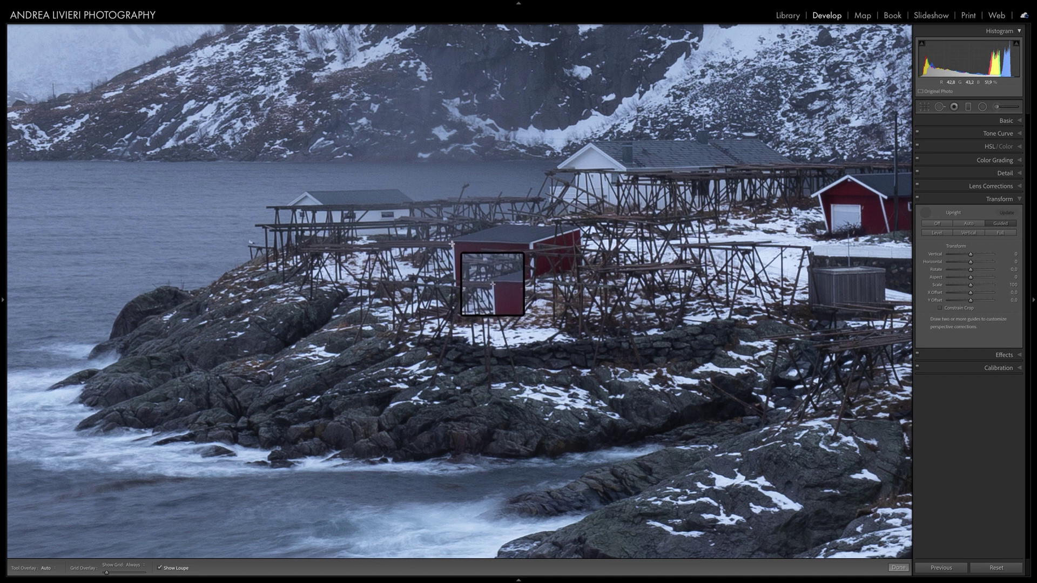
{"action": "left_click_drag", "start_coordinate": [452, 244], "coordinate": [453, 281]}
{"action": "key", "text": "z"}
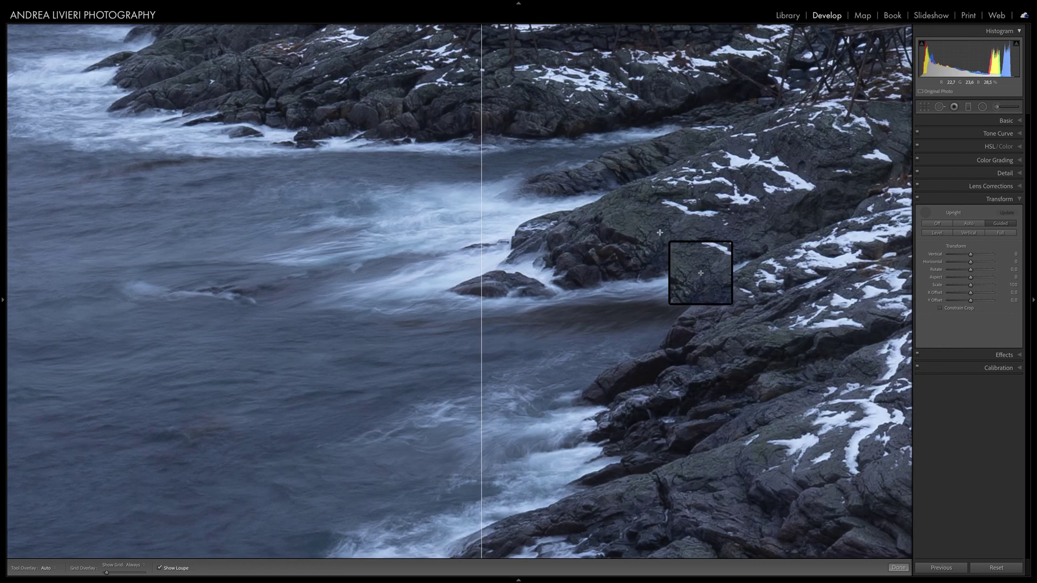
{"action": "key", "text": "z"}
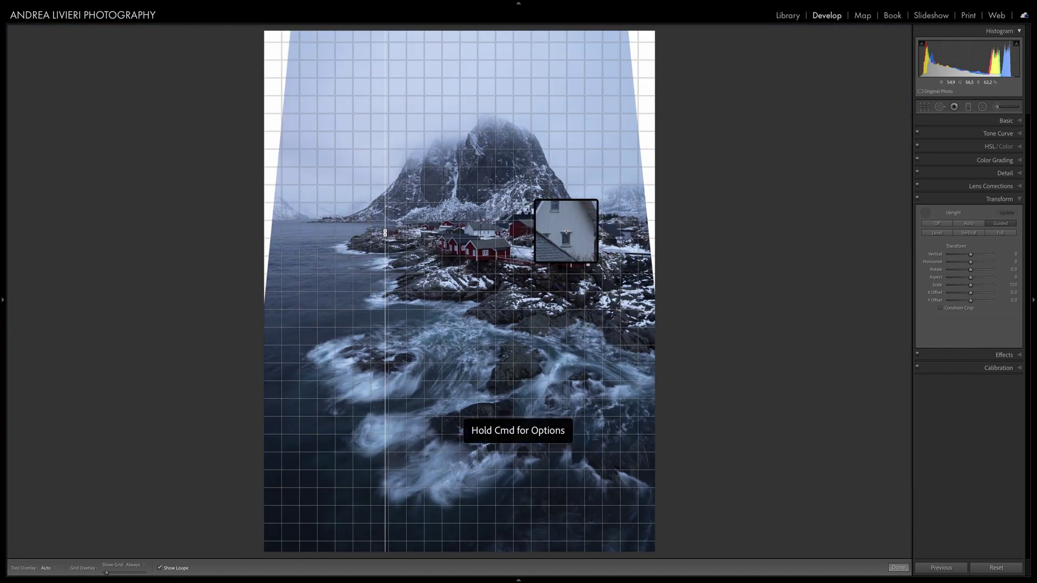
Examine the walls and corners of the red cabins against the grid overlay up close, and close the guided tool
{"action": "key", "text": "z"}
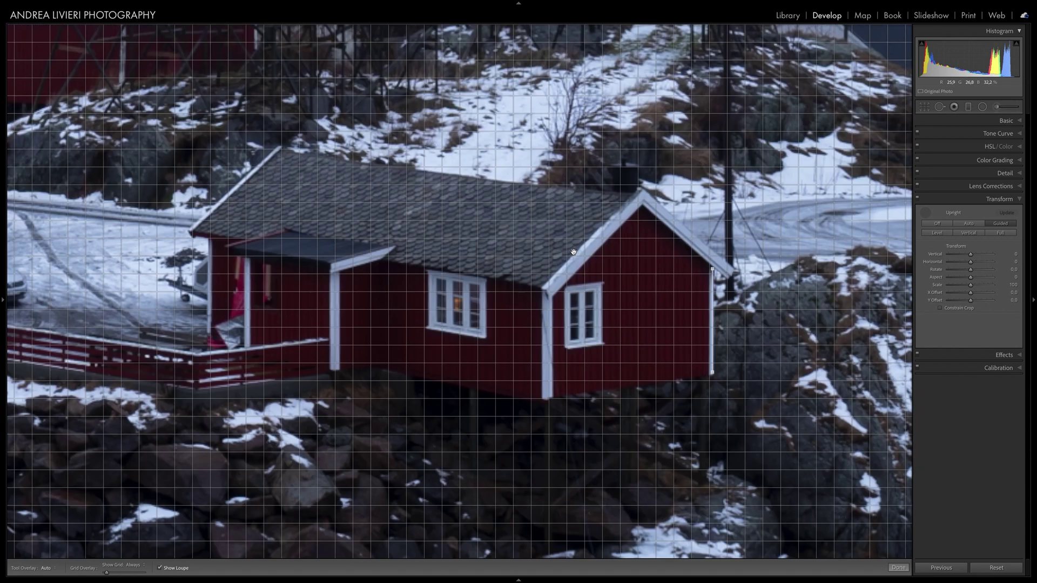
{"action": "left_click_drag", "start_coordinate": [349, 338], "coordinate": [624, 332]}
{"action": "left_click_drag", "start_coordinate": [398, 324], "coordinate": [573, 323]}
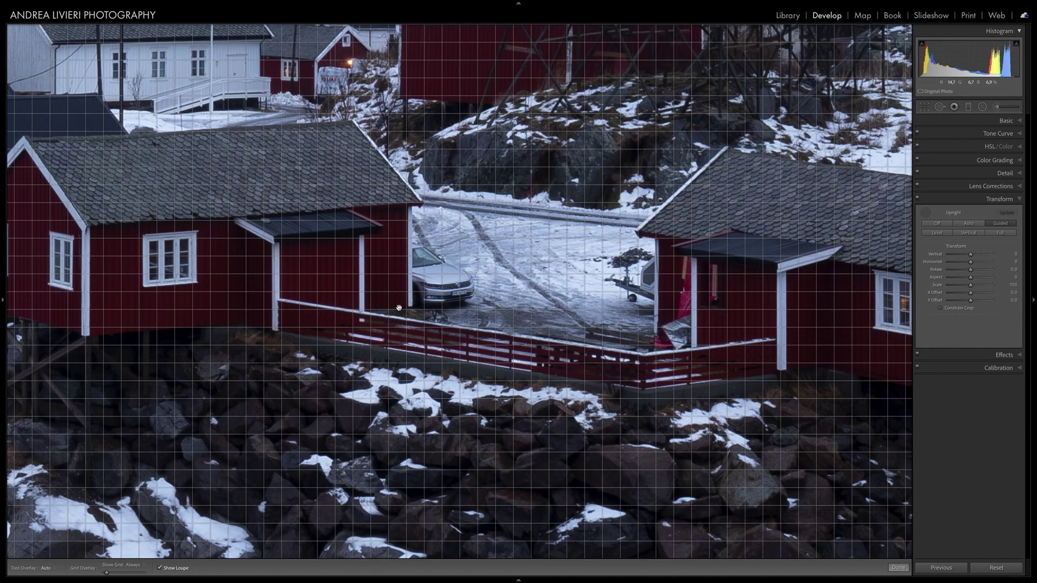
{"action": "left_click_drag", "start_coordinate": [350, 311], "coordinate": [580, 315]}
{"action": "left_click_drag", "start_coordinate": [335, 292], "coordinate": [539, 299]}
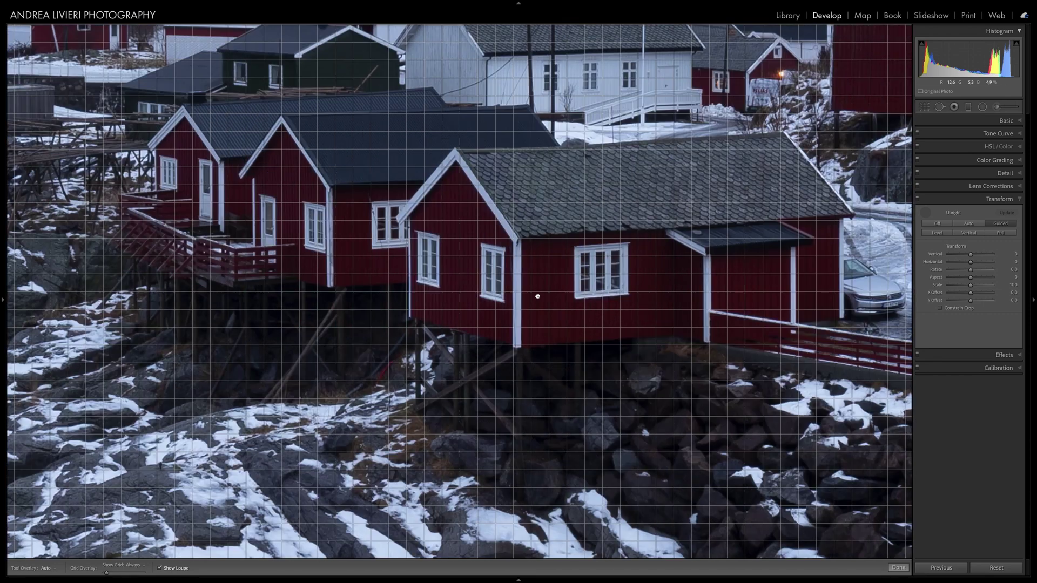
{"action": "left_click_drag", "start_coordinate": [238, 258], "coordinate": [348, 362]}
{"action": "left_click_drag", "start_coordinate": [559, 235], "coordinate": [509, 229]}
{"action": "left_click_drag", "start_coordinate": [308, 237], "coordinate": [391, 207]}
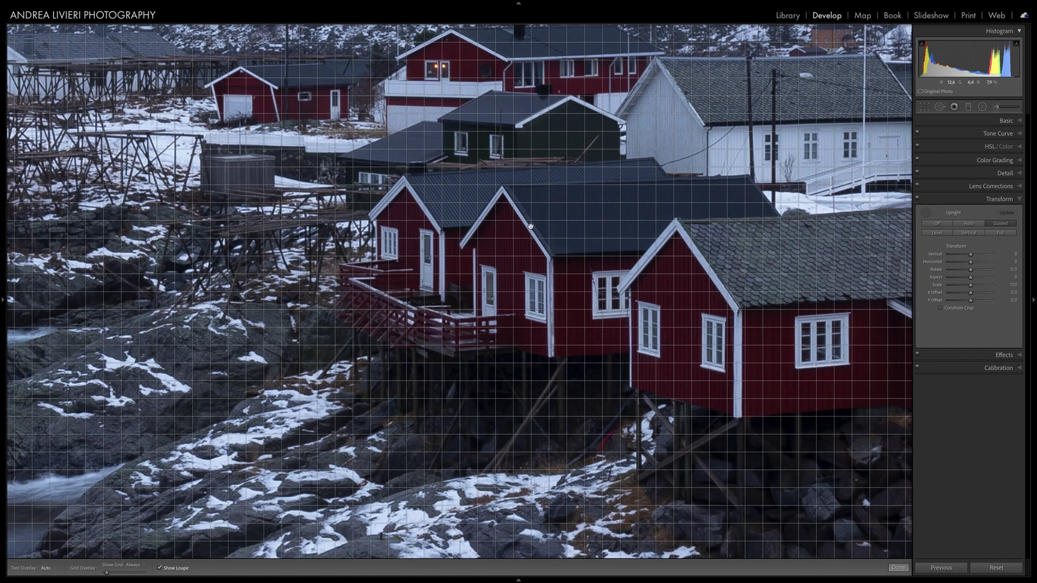
{"action": "left_click", "coordinate": [590, 232]}
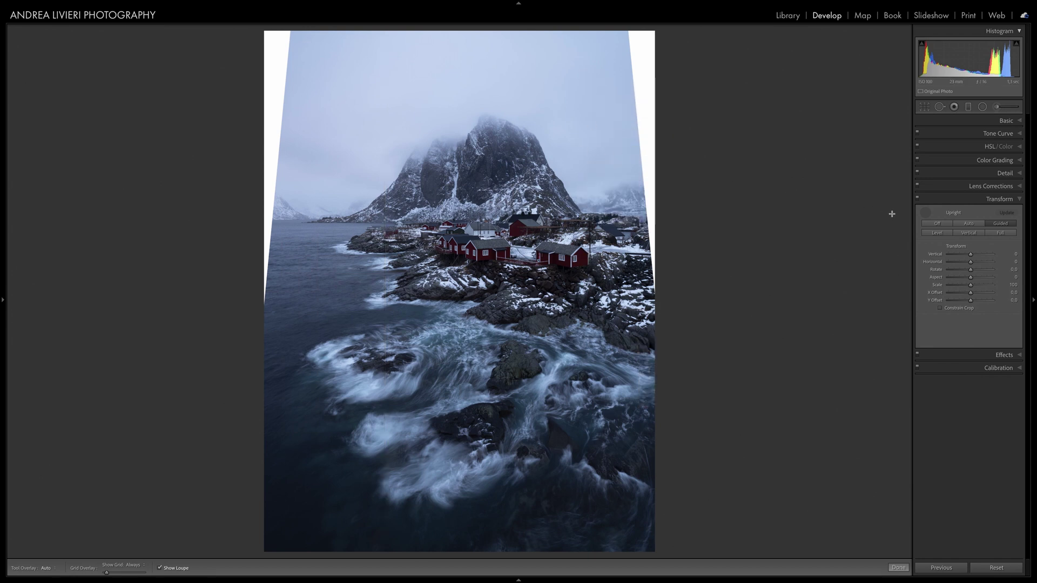
{"action": "left_click", "coordinate": [925, 212]}
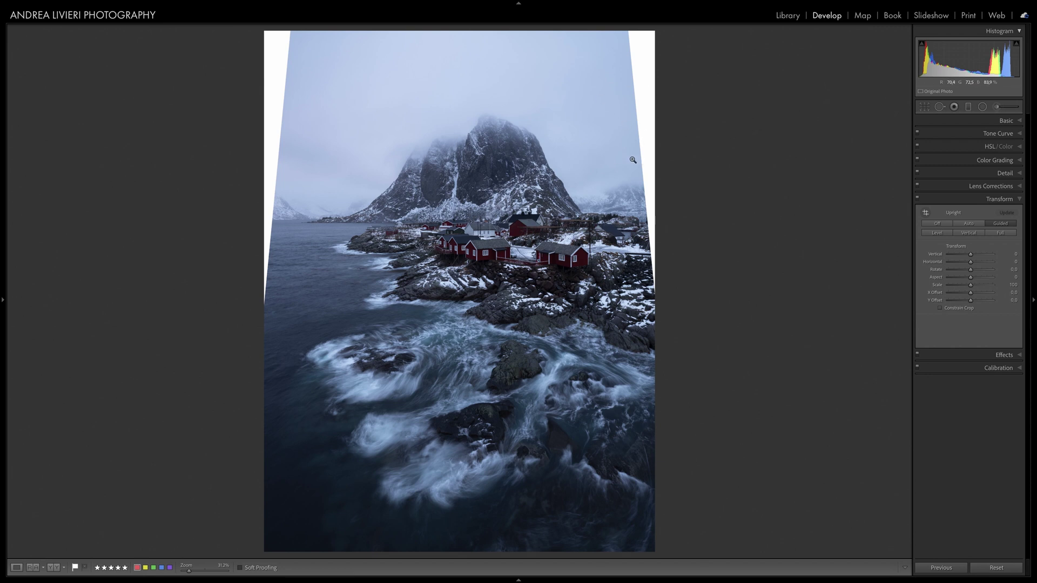
Crop a narrow strip off the top and right side of the fishing-village photo, and apply the crop
{"action": "left_click", "coordinate": [925, 107]}
{"action": "left_click_drag", "start_coordinate": [653, 33], "coordinate": [673, 30]}
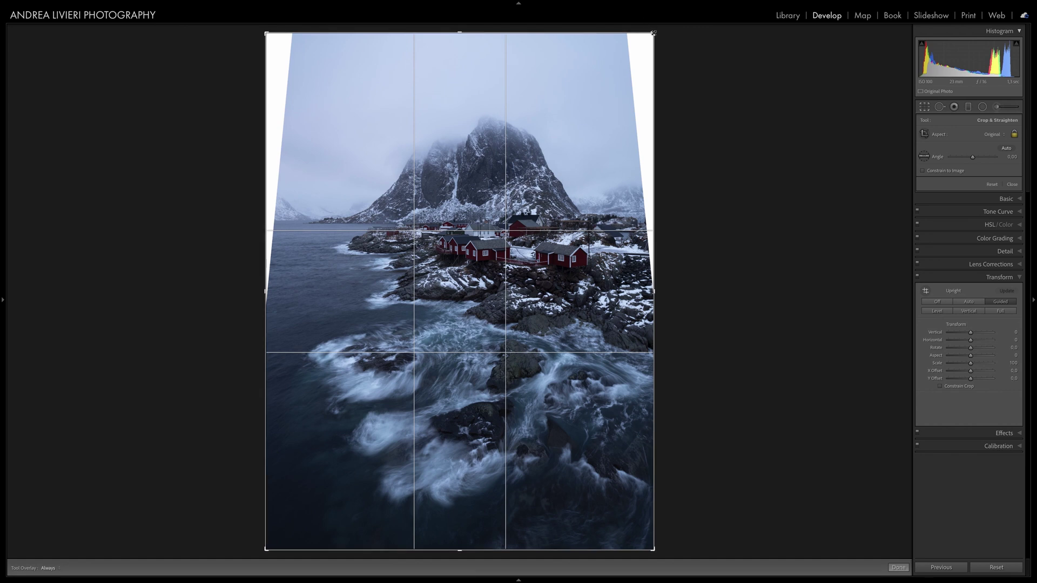
{"action": "left_click_drag", "start_coordinate": [654, 32], "coordinate": [654, 37]}
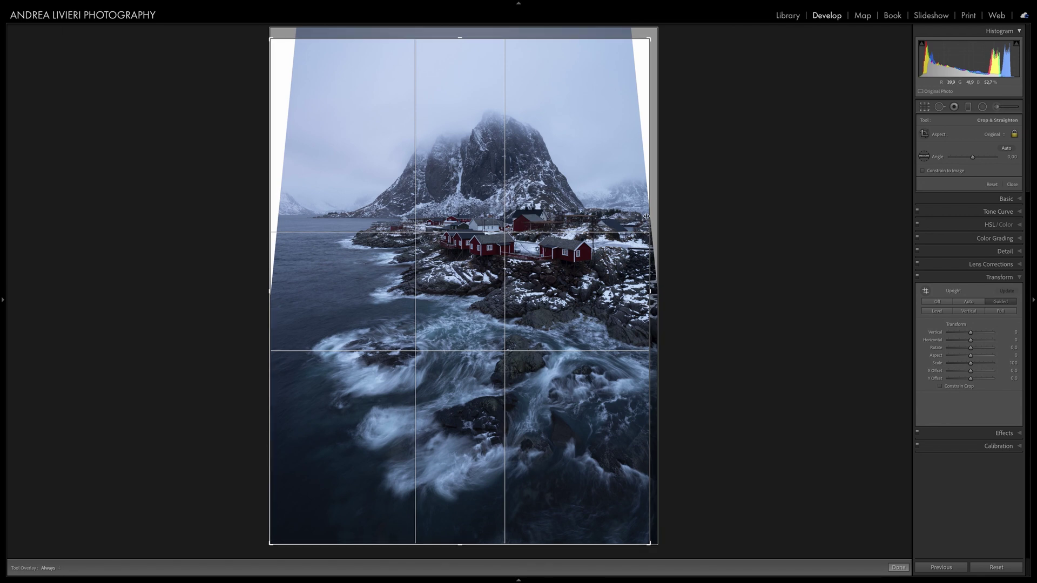
{"action": "left_click_drag", "start_coordinate": [648, 38], "coordinate": [651, 41]}
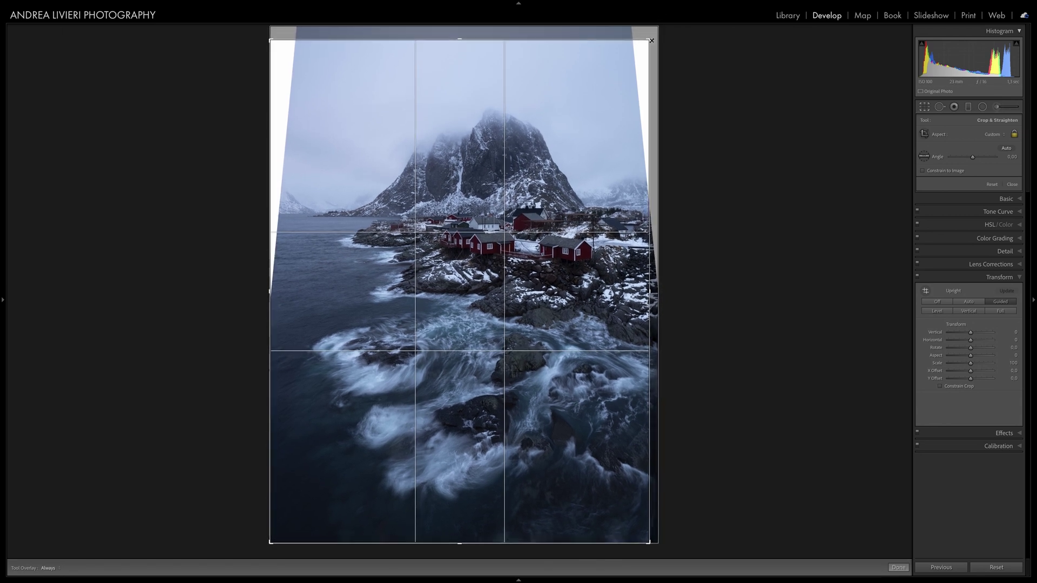
{"action": "key", "text": "Return"}
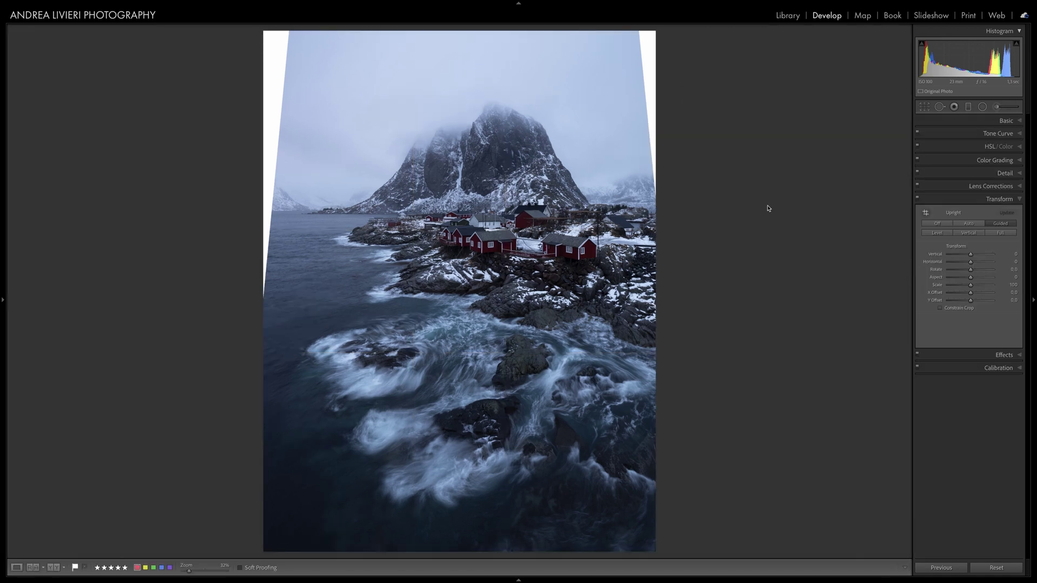
Open the cropped fishing-village photo in Adobe Photoshop 2021 for editing
{"action": "right_click", "coordinate": [526, 260]}
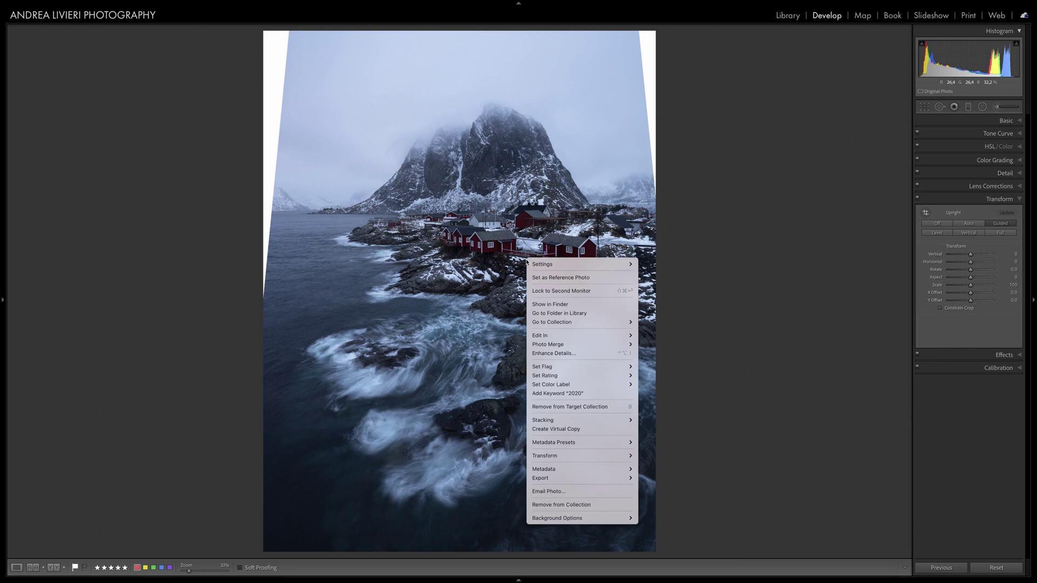
{"action": "mouse_move", "coordinate": [556, 336]}
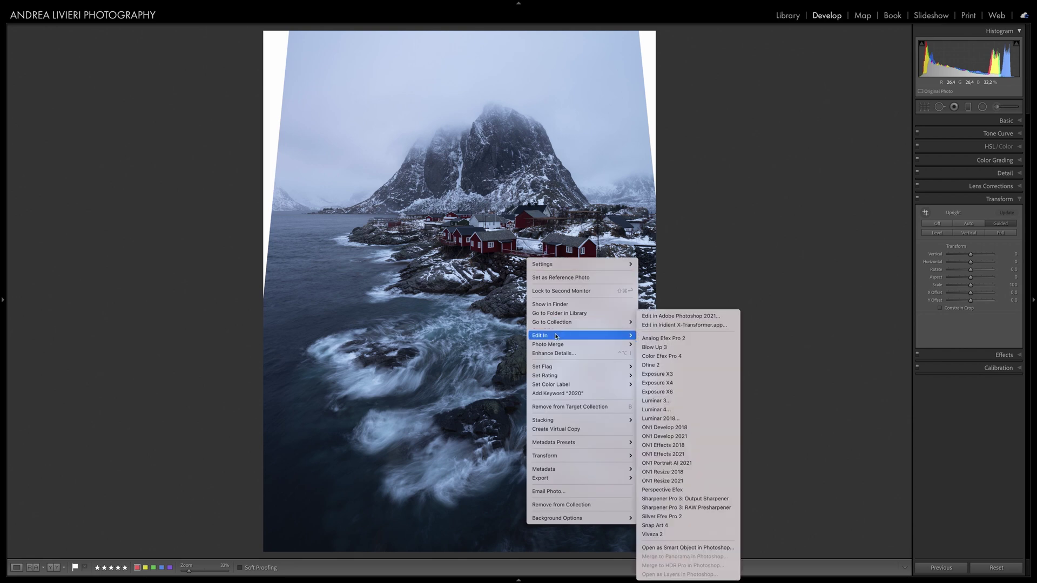
{"action": "left_click", "coordinate": [678, 316]}
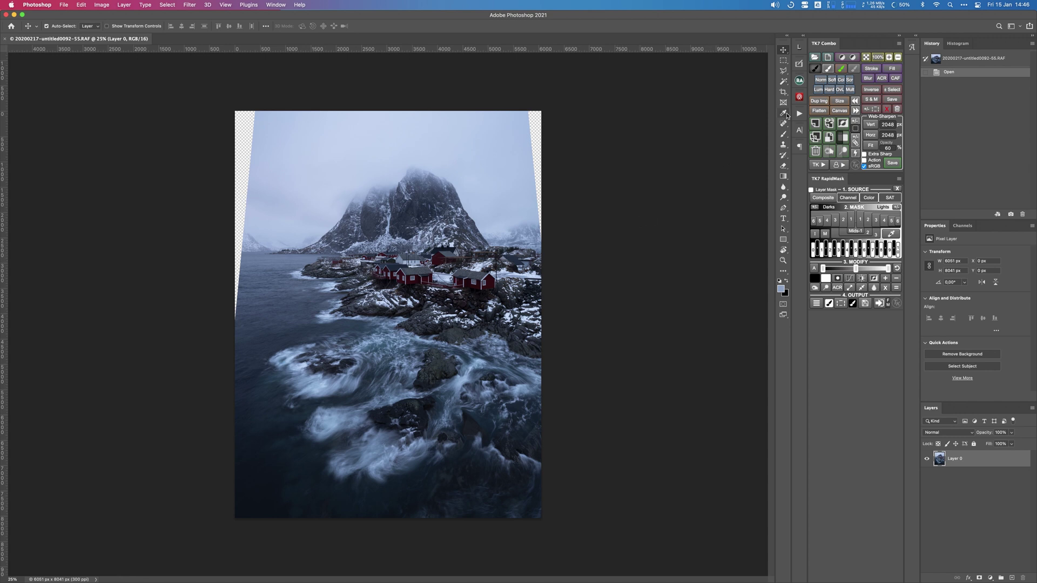
Select the transparent wedges at both upper sides of the photo together with the Magic Wand
{"action": "left_click", "coordinate": [784, 82]}
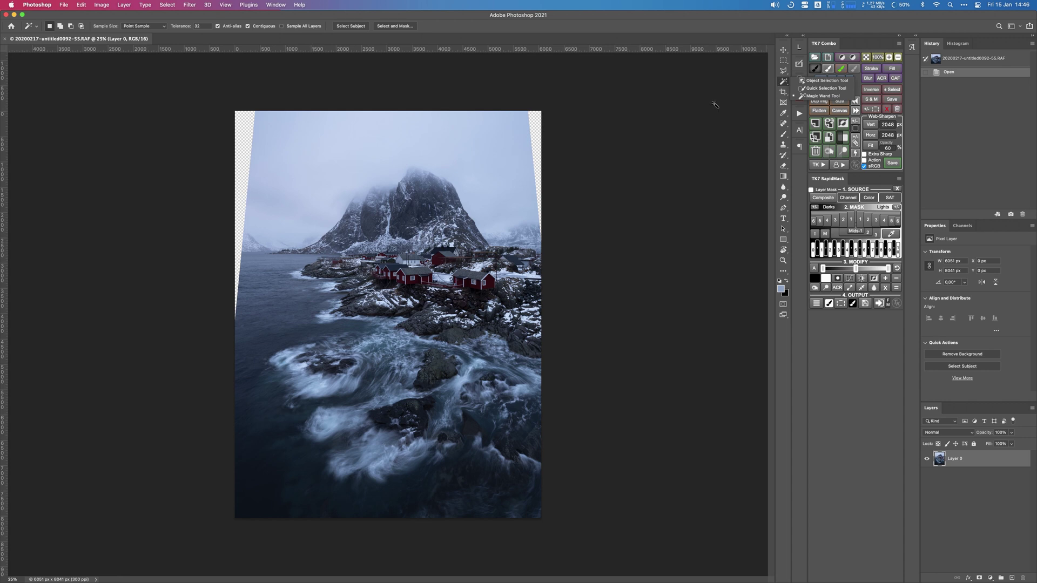
{"action": "left_click", "coordinate": [538, 133]}
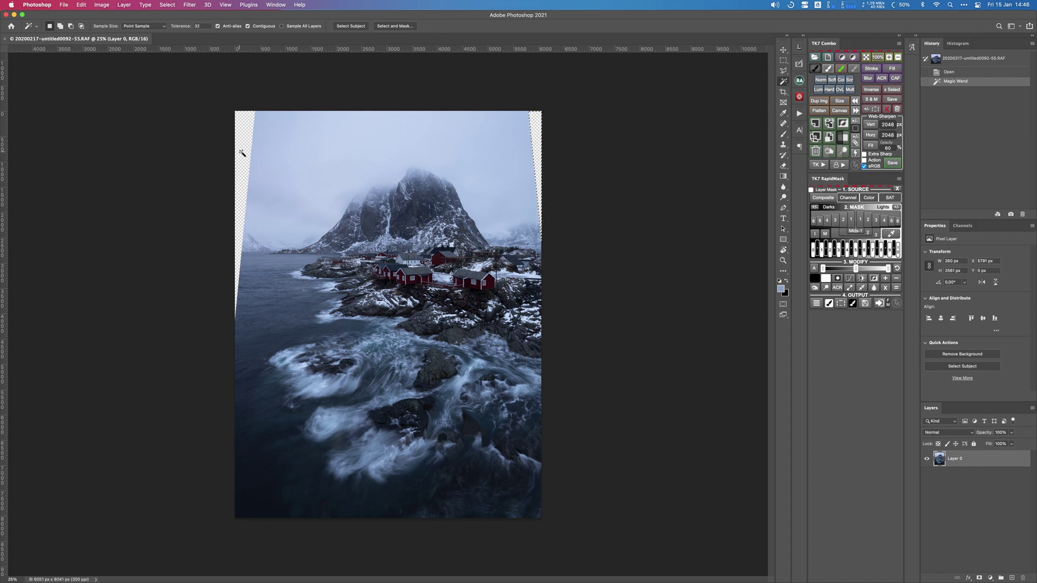
{"action": "key", "text": "shift"}
{"action": "left_click", "coordinate": [243, 154], "text": "shift"}
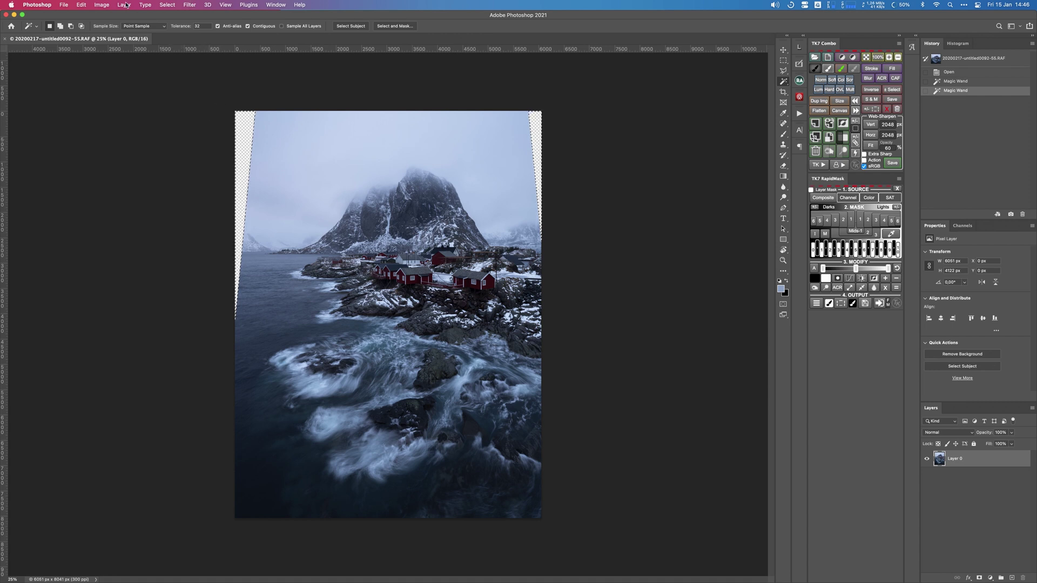
Expand the selection of the two transparent wedges by 1 pixel, twice
{"action": "left_click", "coordinate": [165, 7]}
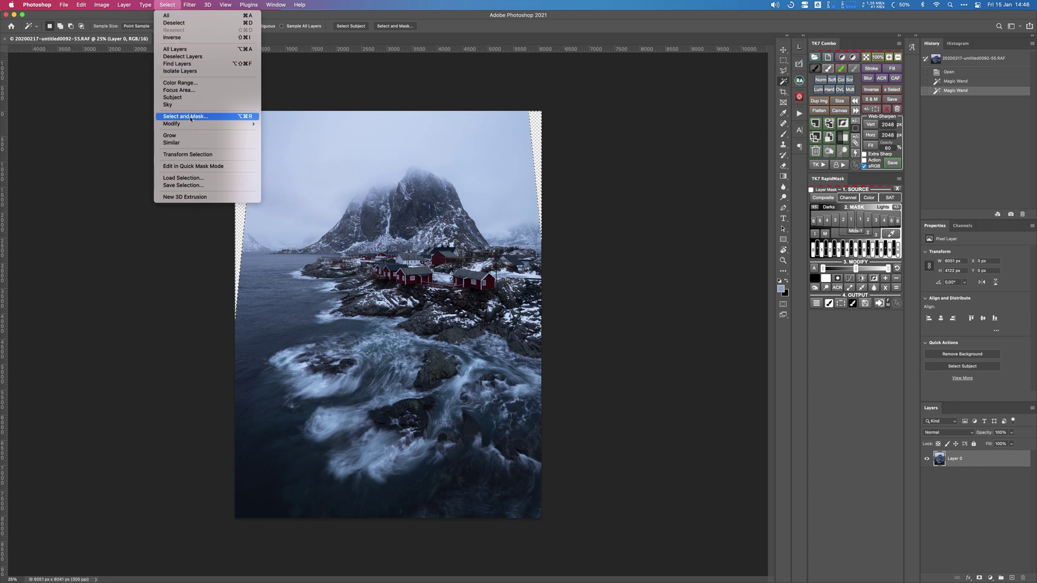
{"action": "mouse_move", "coordinate": [193, 125]}
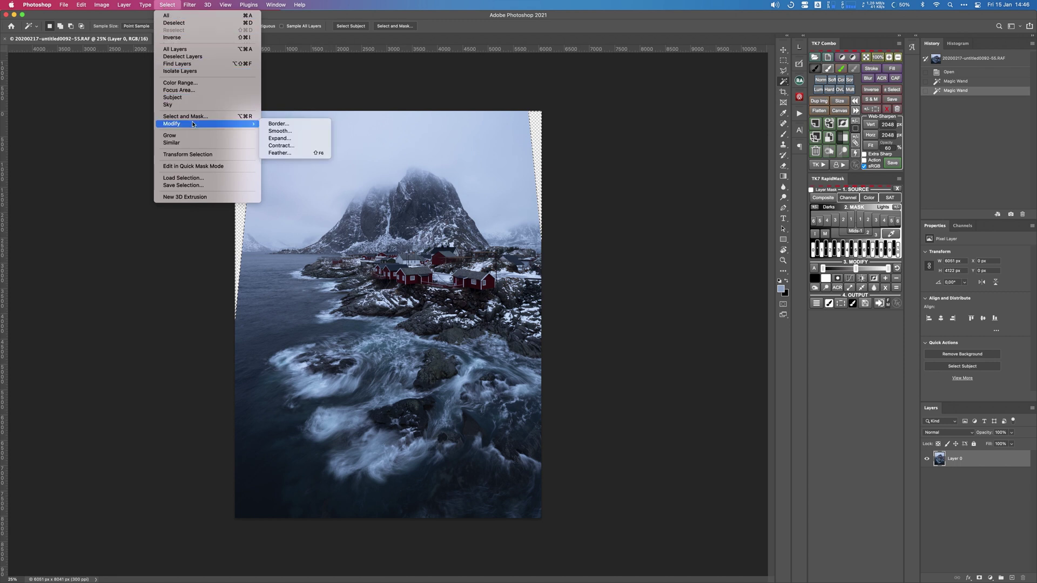
{"action": "left_click", "coordinate": [301, 139]}
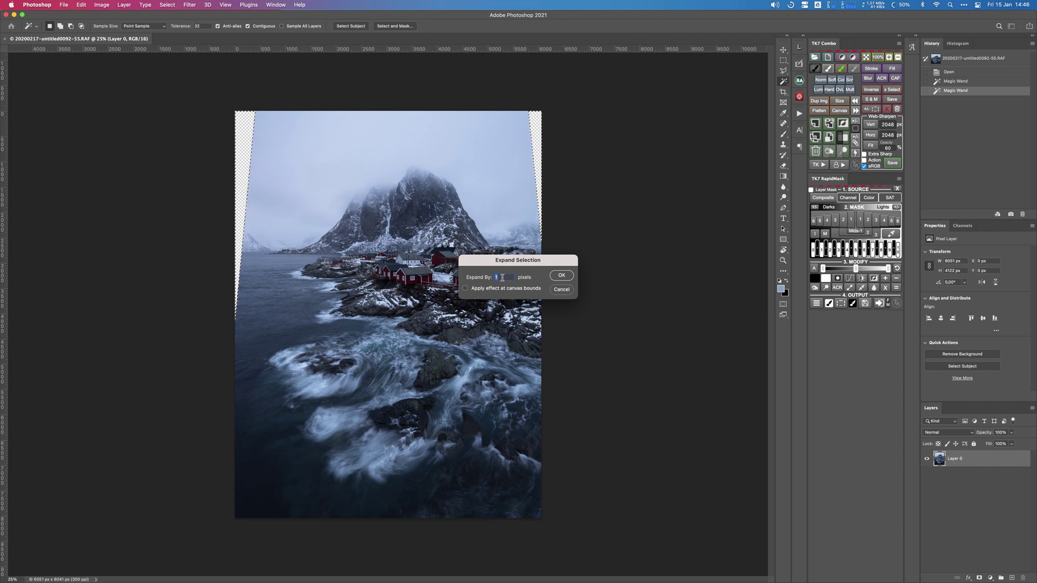
{"action": "left_click", "coordinate": [562, 276]}
{"action": "left_click", "coordinate": [561, 276]}
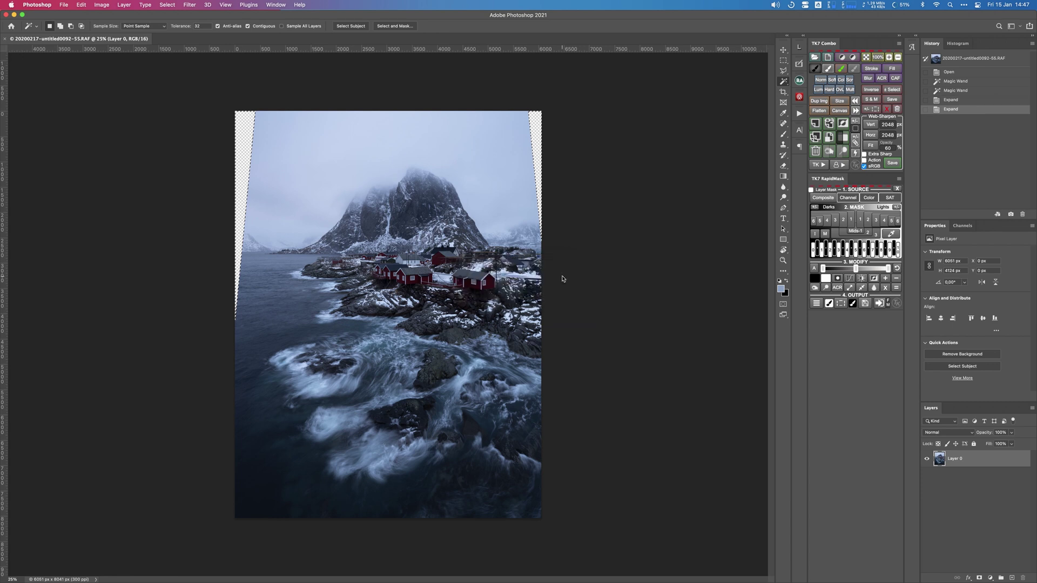
Fill the selected wedges with Content-Aware contents, Color Adaptation, Normal mode and 100% opacity, and deselect them
{"action": "left_click", "coordinate": [81, 5]}
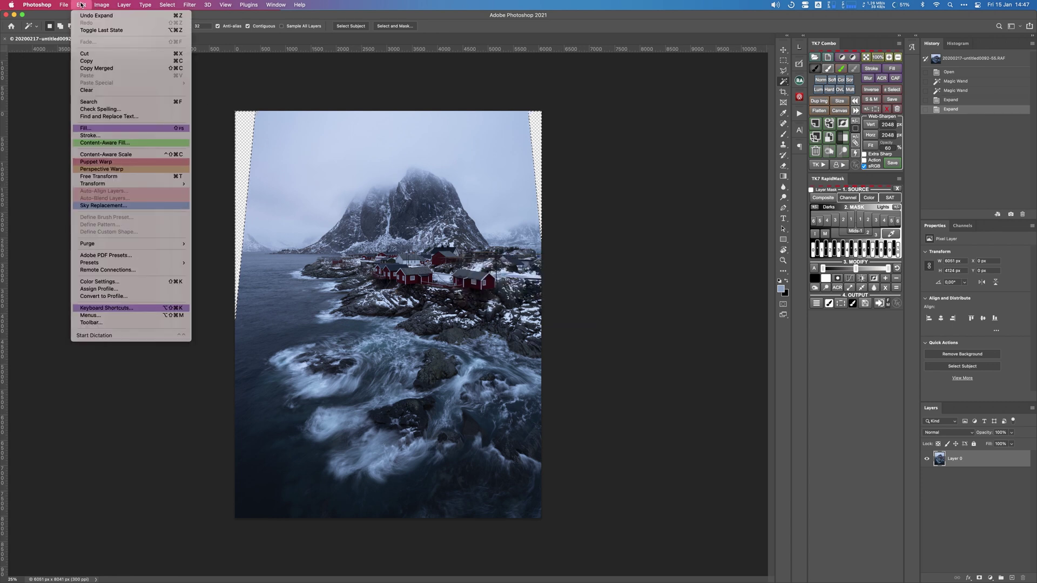
{"action": "left_click", "coordinate": [94, 130]}
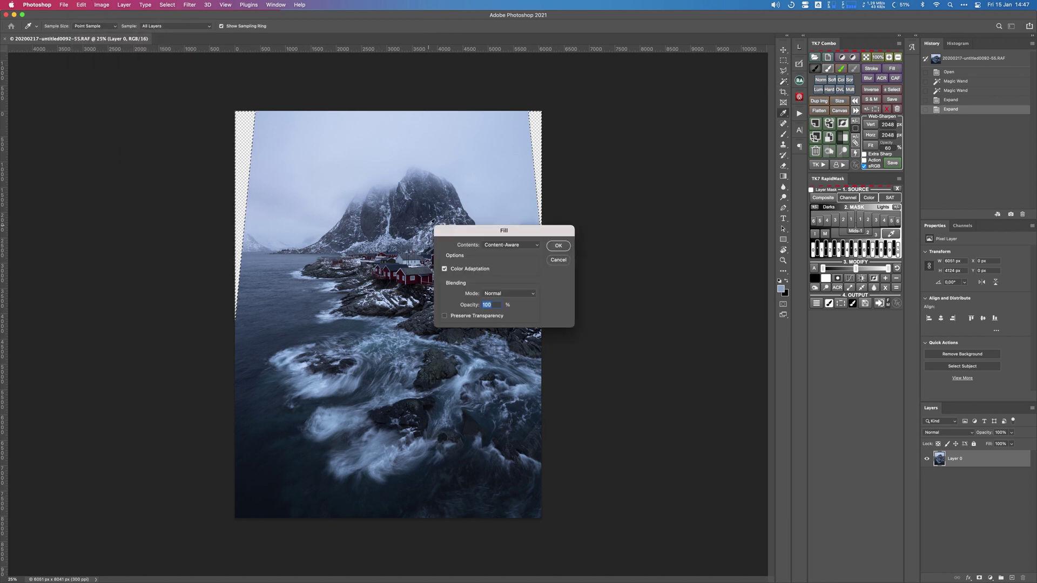
{"action": "left_click", "coordinate": [513, 246]}
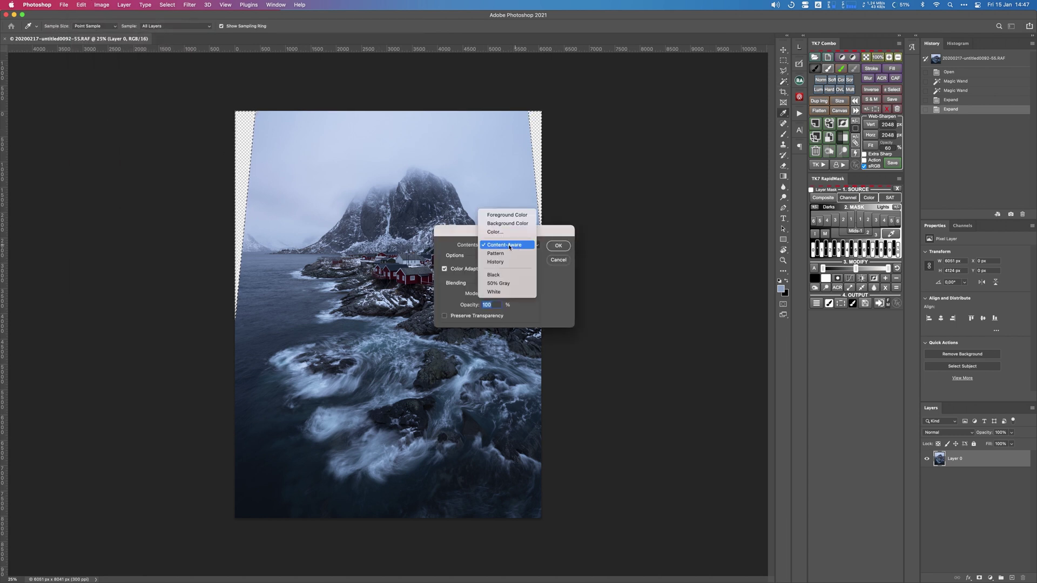
{"action": "left_click", "coordinate": [512, 246]}
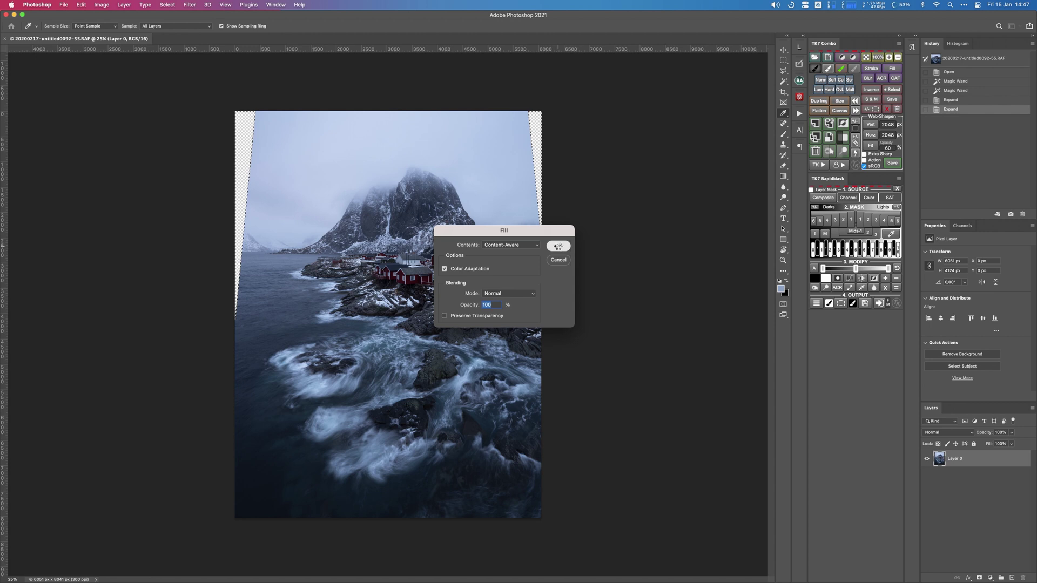
{"action": "left_click", "coordinate": [558, 246]}
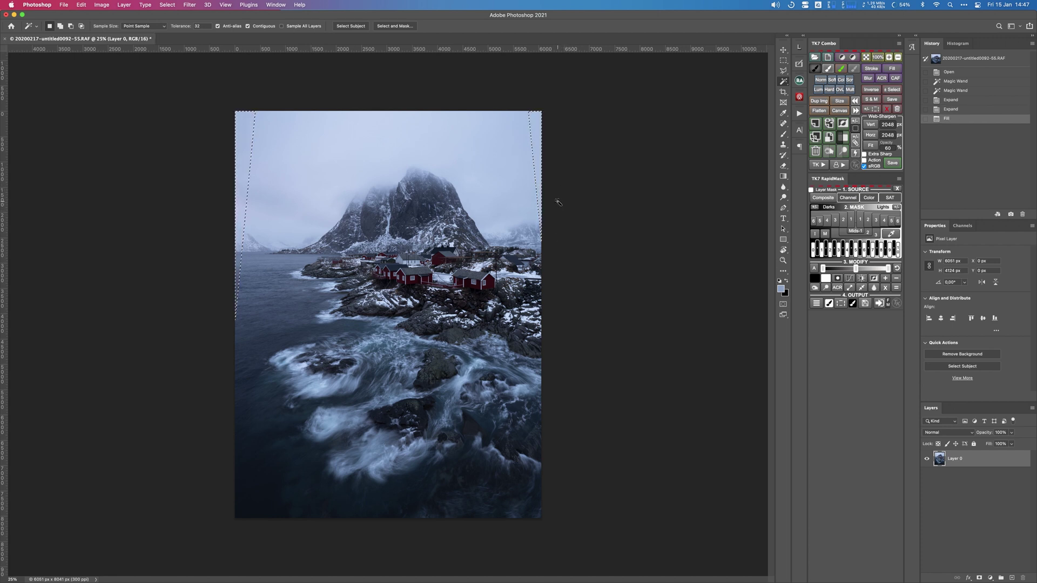
{"action": "key", "text": "super+d"}
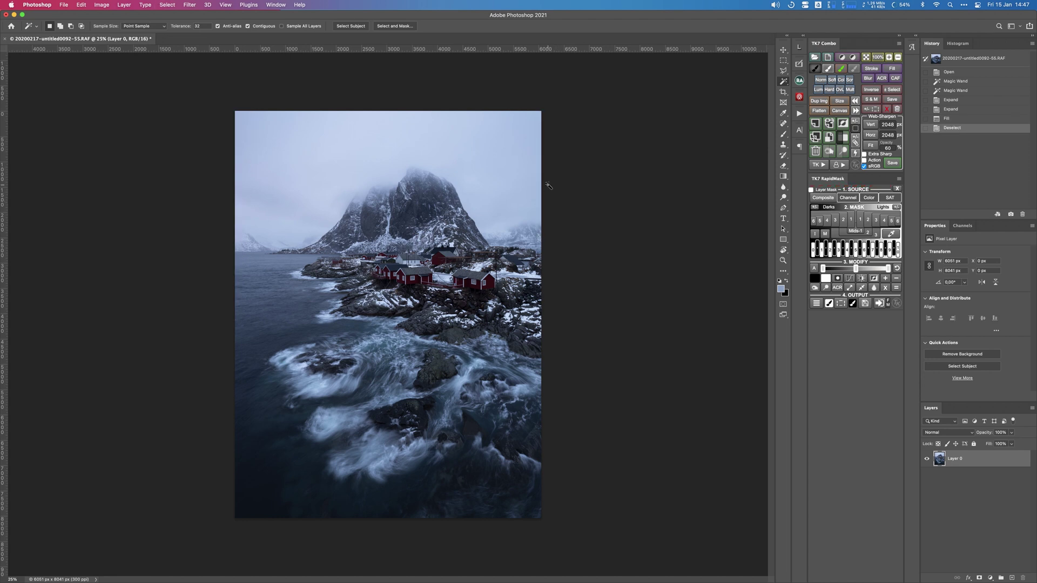
Switch to the Move tool and examine the filled area at the photo's right edge and the village across to the left edge close up
{"action": "left_click", "coordinate": [783, 50]}
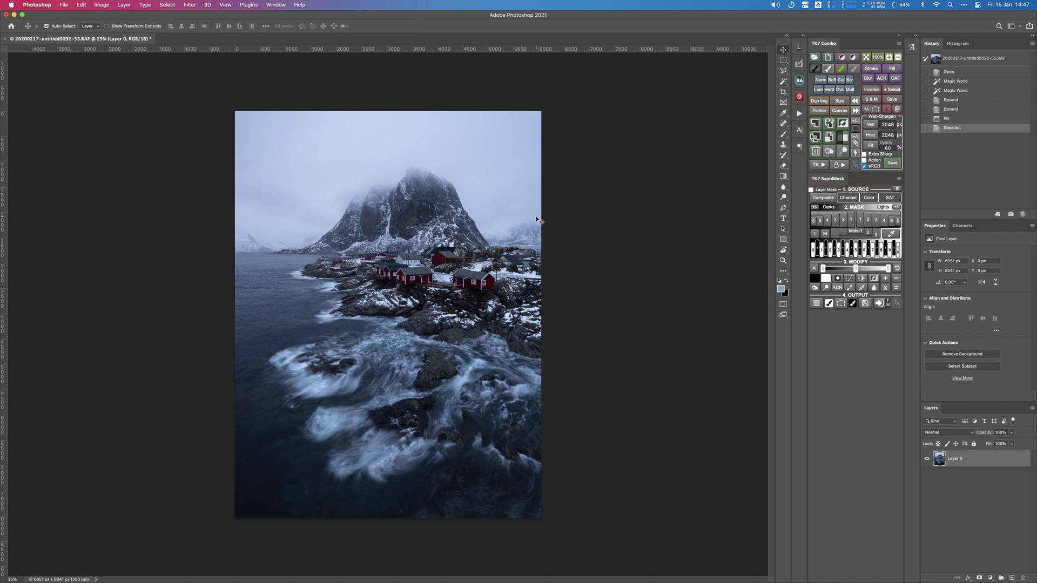
{"action": "left_click_drag", "start_coordinate": [526, 223], "coordinate": [584, 235]}
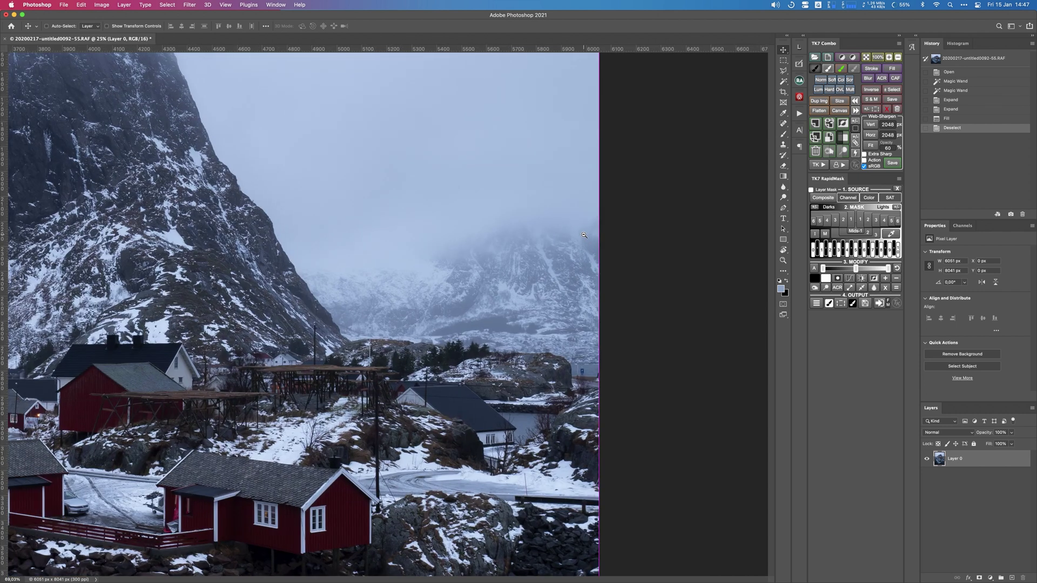
{"action": "left_click_drag", "start_coordinate": [304, 276], "coordinate": [603, 250]}
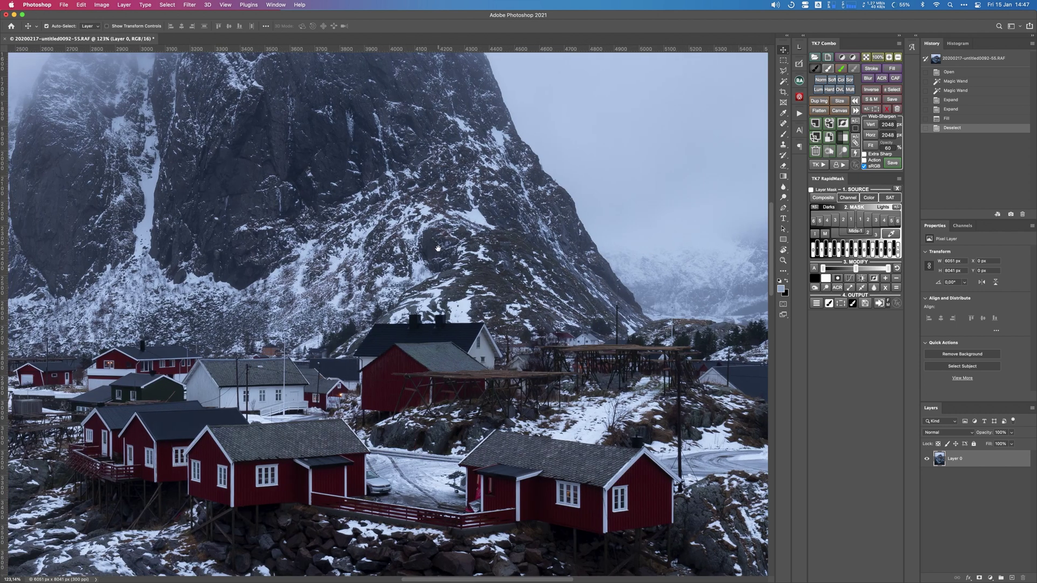
{"action": "left_click_drag", "start_coordinate": [439, 249], "coordinate": [550, 245]}
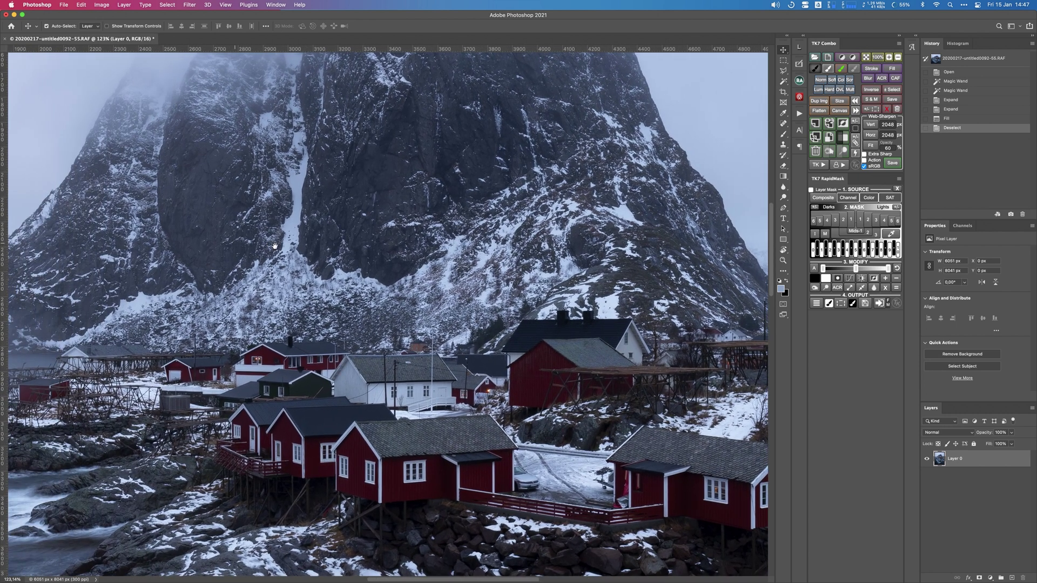
{"action": "left_click_drag", "start_coordinate": [273, 246], "coordinate": [419, 246]}
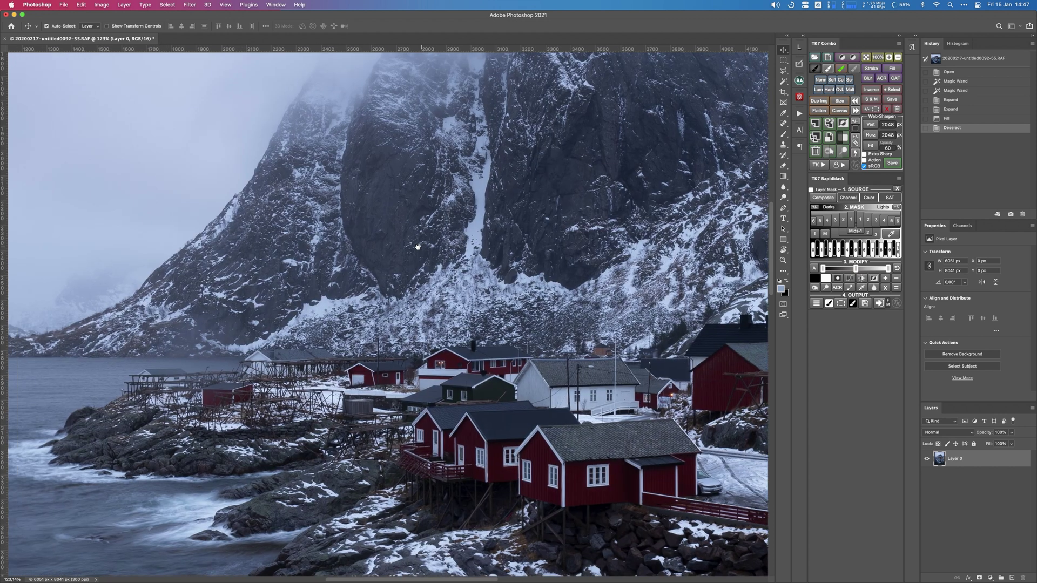
{"action": "left_click_drag", "start_coordinate": [209, 254], "coordinate": [473, 254]}
{"action": "left_click_drag", "start_coordinate": [142, 290], "coordinate": [275, 289]}
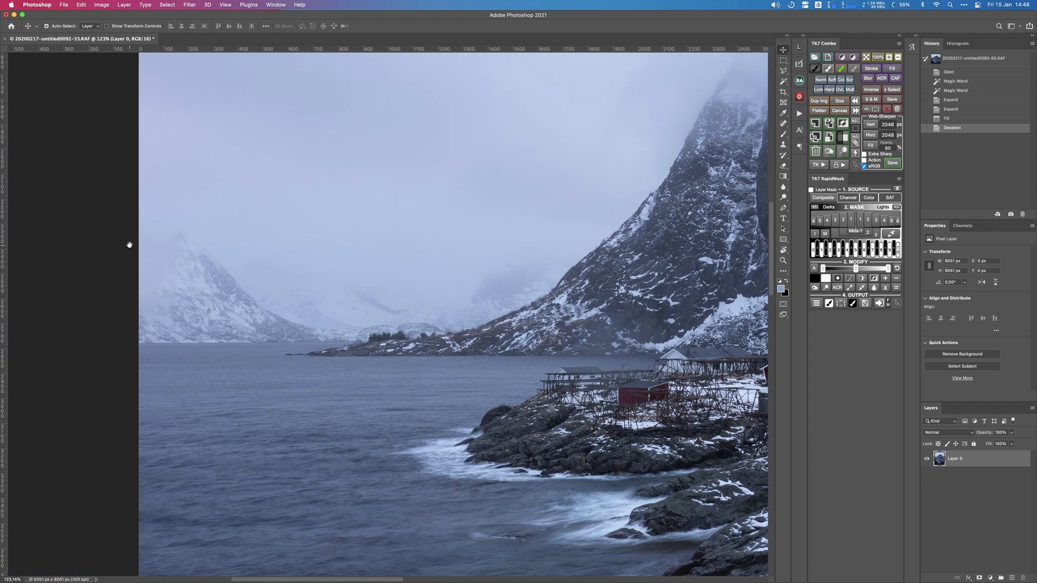
Examine the filled sky and distant mountain along the photo's left edge, both close up and from farther out
{"action": "left_click_drag", "start_coordinate": [156, 261], "coordinate": [131, 259]}
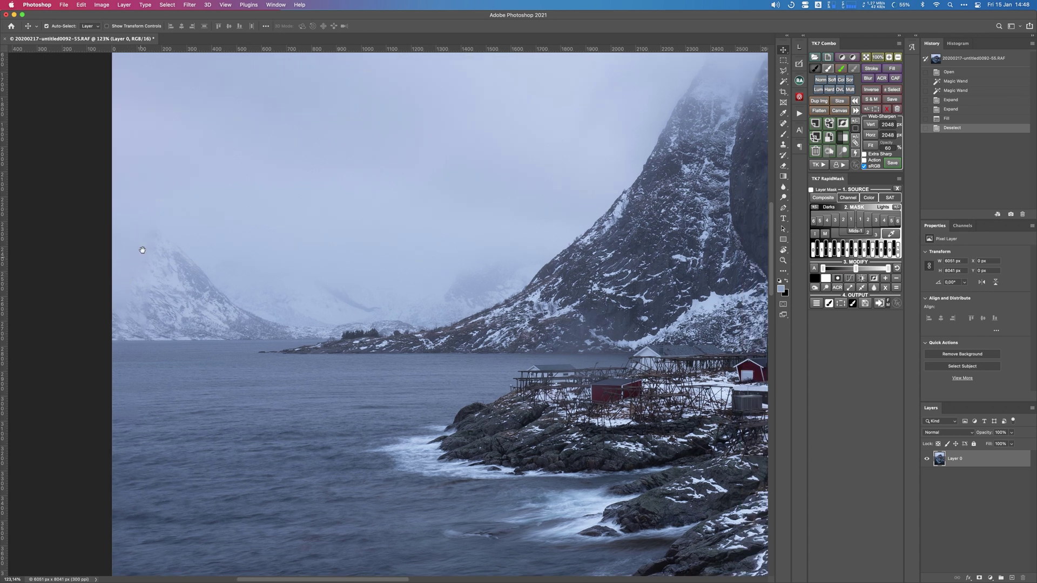
{"action": "left_click_drag", "start_coordinate": [214, 266], "coordinate": [155, 258]}
{"action": "left_click_drag", "start_coordinate": [320, 267], "coordinate": [275, 265]}
{"action": "left_click_drag", "start_coordinate": [340, 264], "coordinate": [304, 259]}
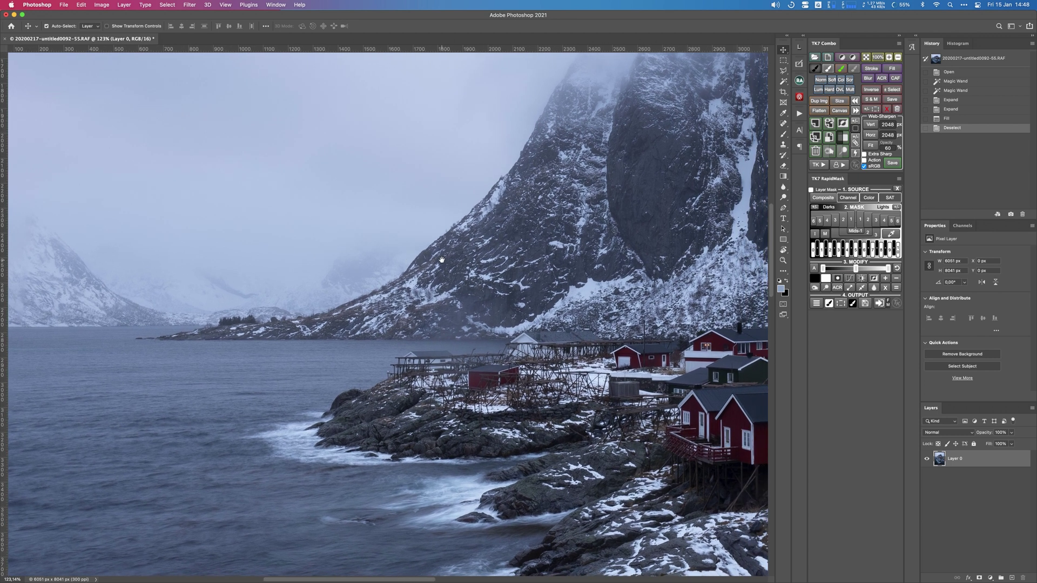
{"action": "left_click", "coordinate": [481, 260], "text": "super"}
{"action": "left_click", "coordinate": [481, 260], "text": "alt+super"}
{"action": "left_click", "coordinate": [481, 259], "text": "alt+super"}
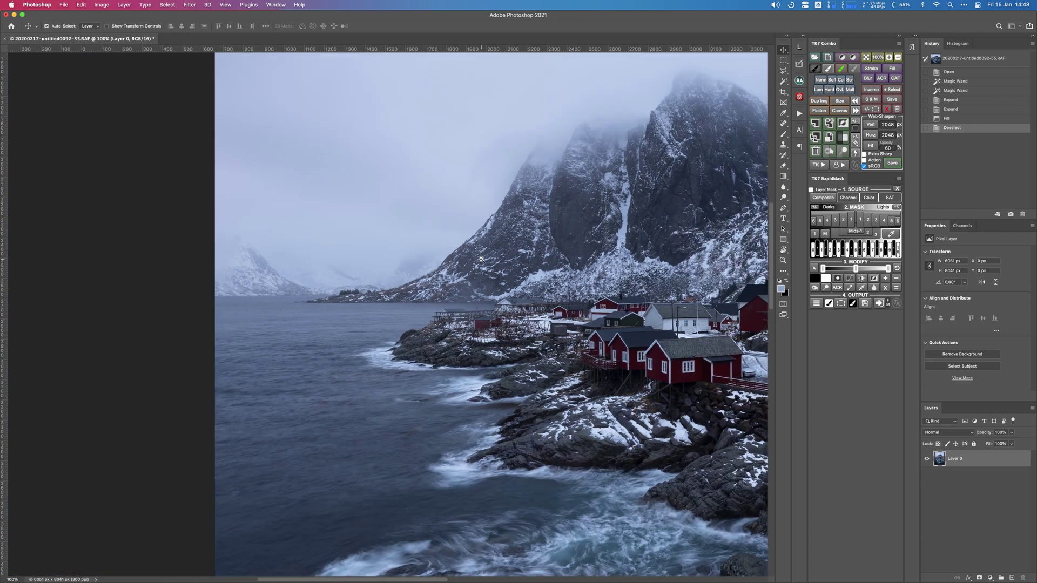
{"action": "left_click", "coordinate": [481, 260], "text": "alt"}
{"action": "left_click", "coordinate": [473, 264], "text": "alt"}
{"action": "left_click", "coordinate": [462, 268], "text": "alt"}
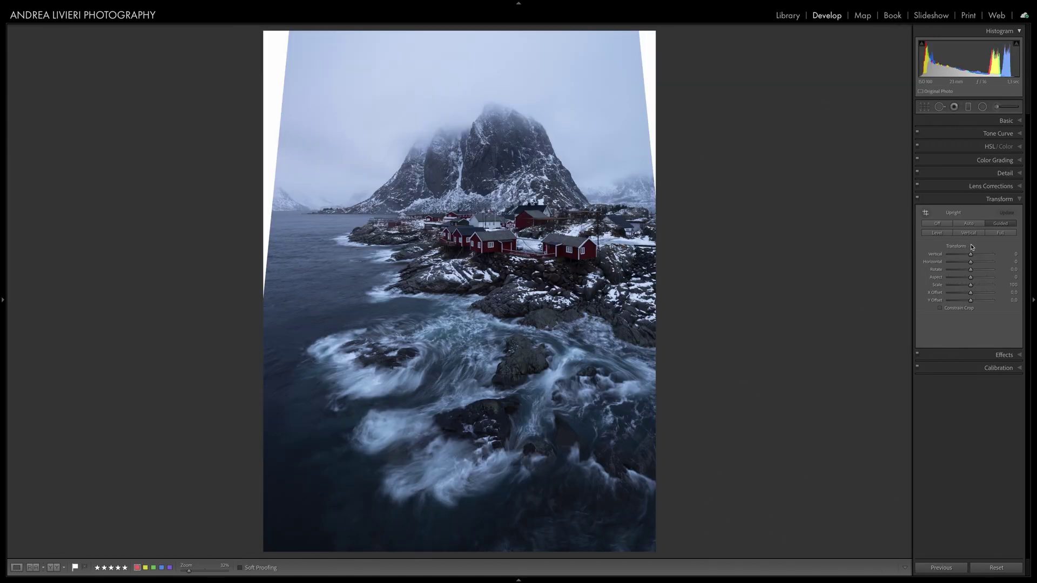
{"action": "mouse_move", "coordinate": [970, 254]}
{"action": "left_mouse_down"}
{"action": "mouse_move", "coordinate": [979, 256]}
{"action": "mouse_move", "coordinate": [965, 257]}
{"action": "left_mouse_up"}
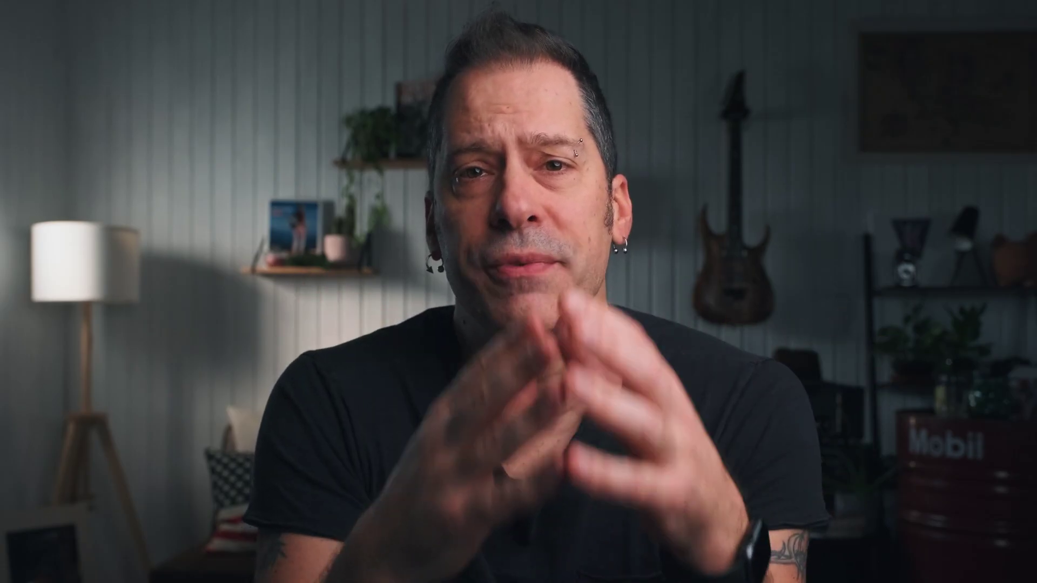